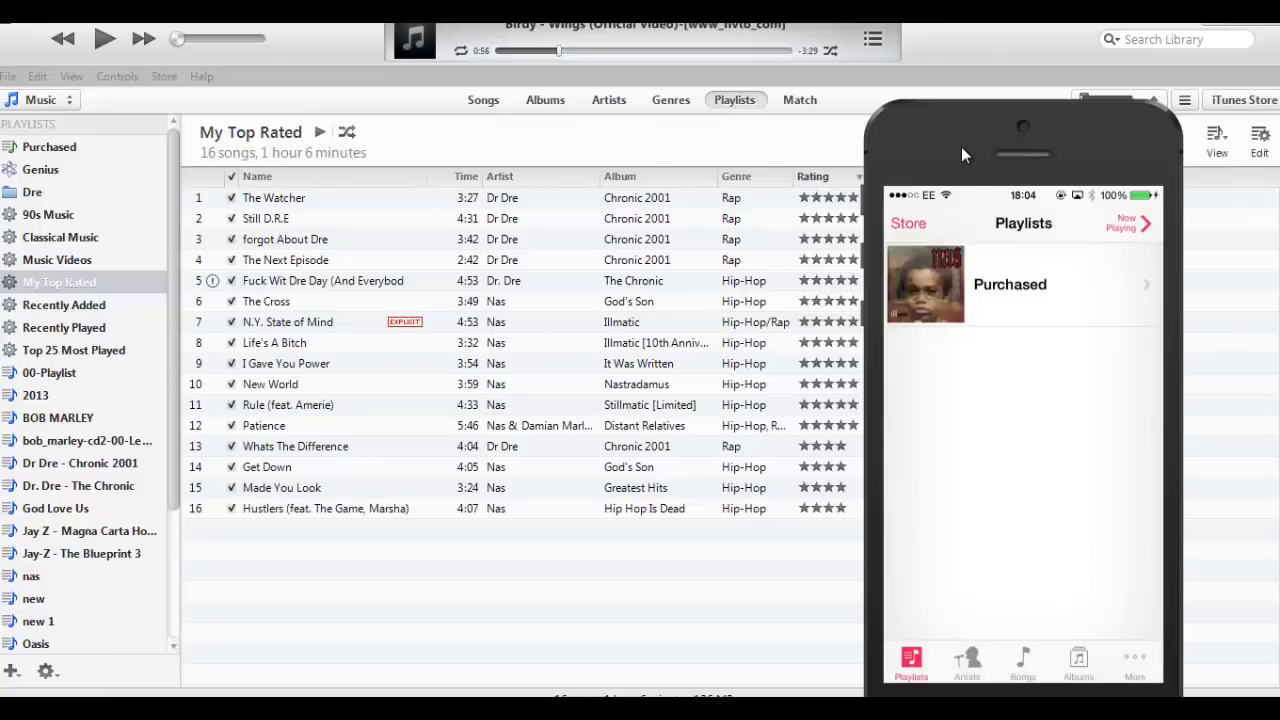
Step: Reposition the mirrored iPhone screen and try the library view buttons along the top
left_click_drag(959, 144, 950, 74)
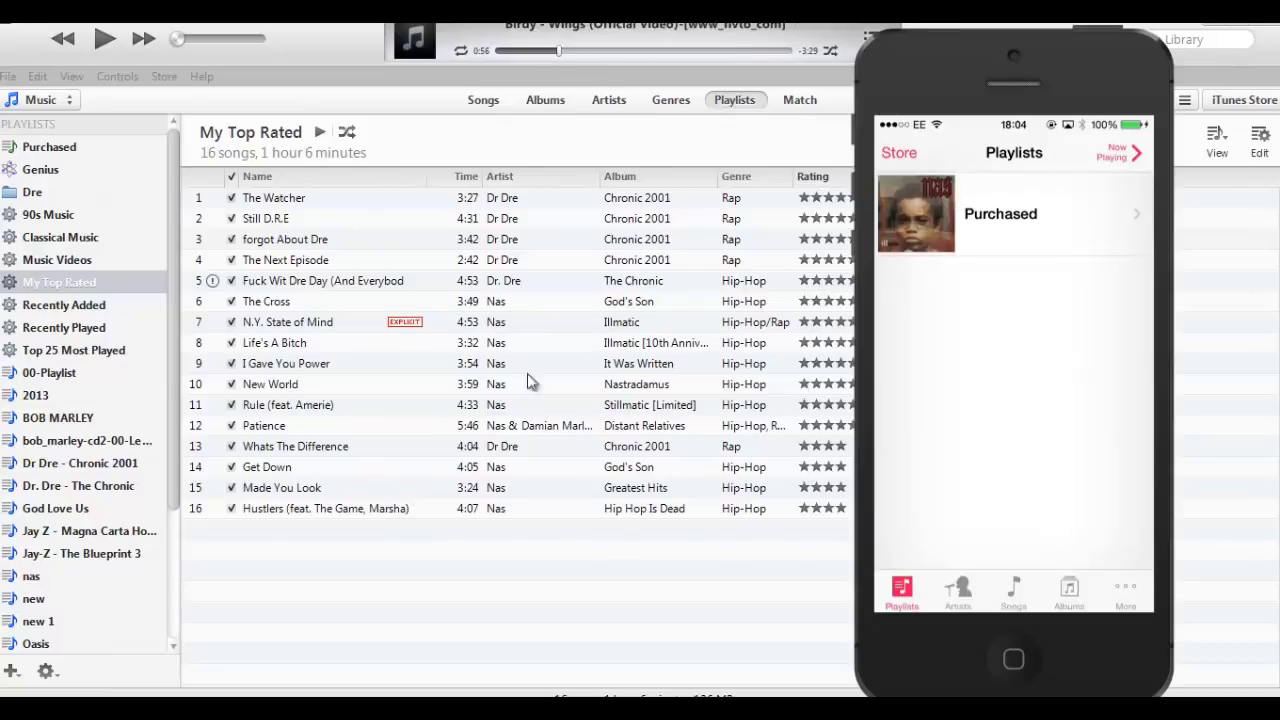
left_click(478, 104)
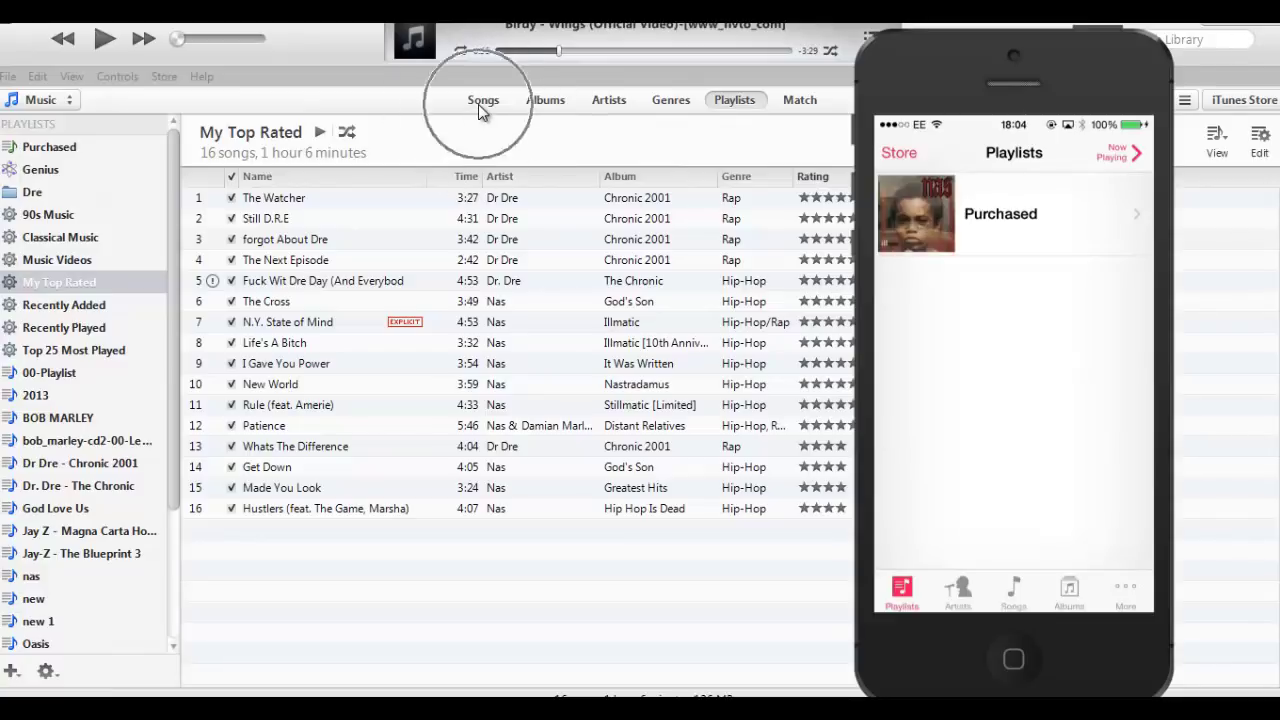
left_click(555, 104)
left_click(555, 104)
left_click(608, 102)
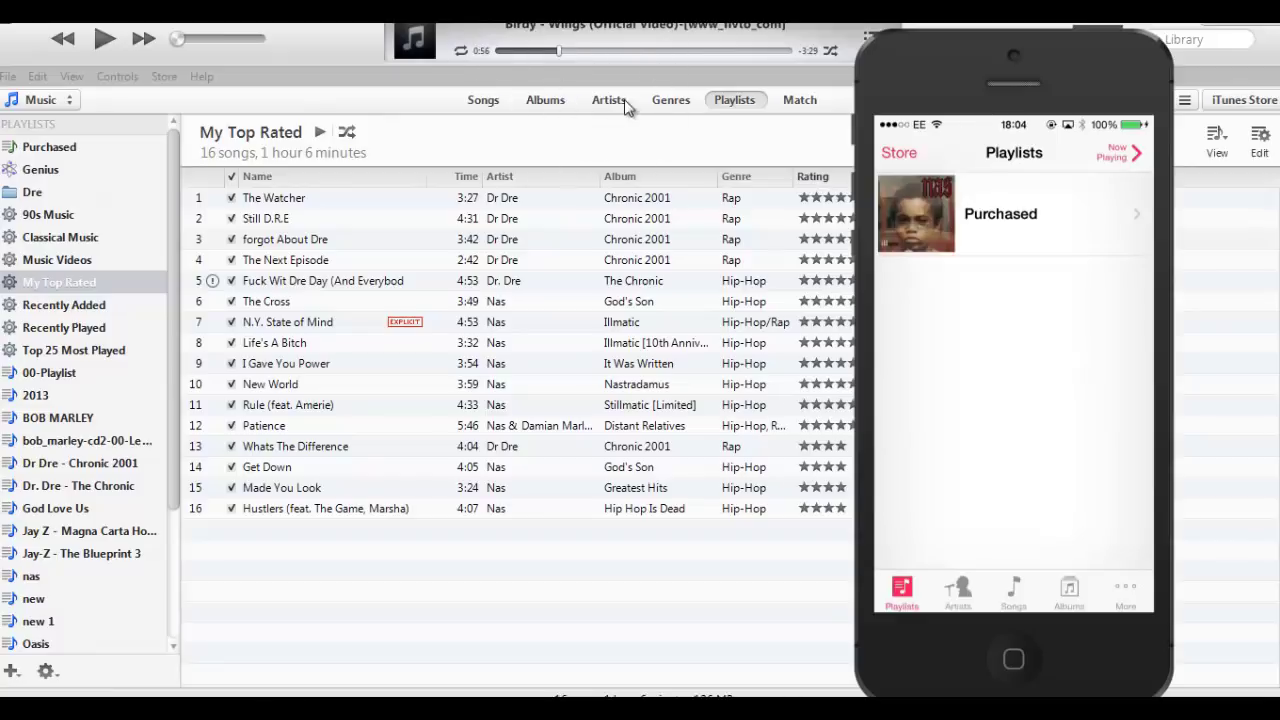
left_click(734, 103)
left_click(734, 103)
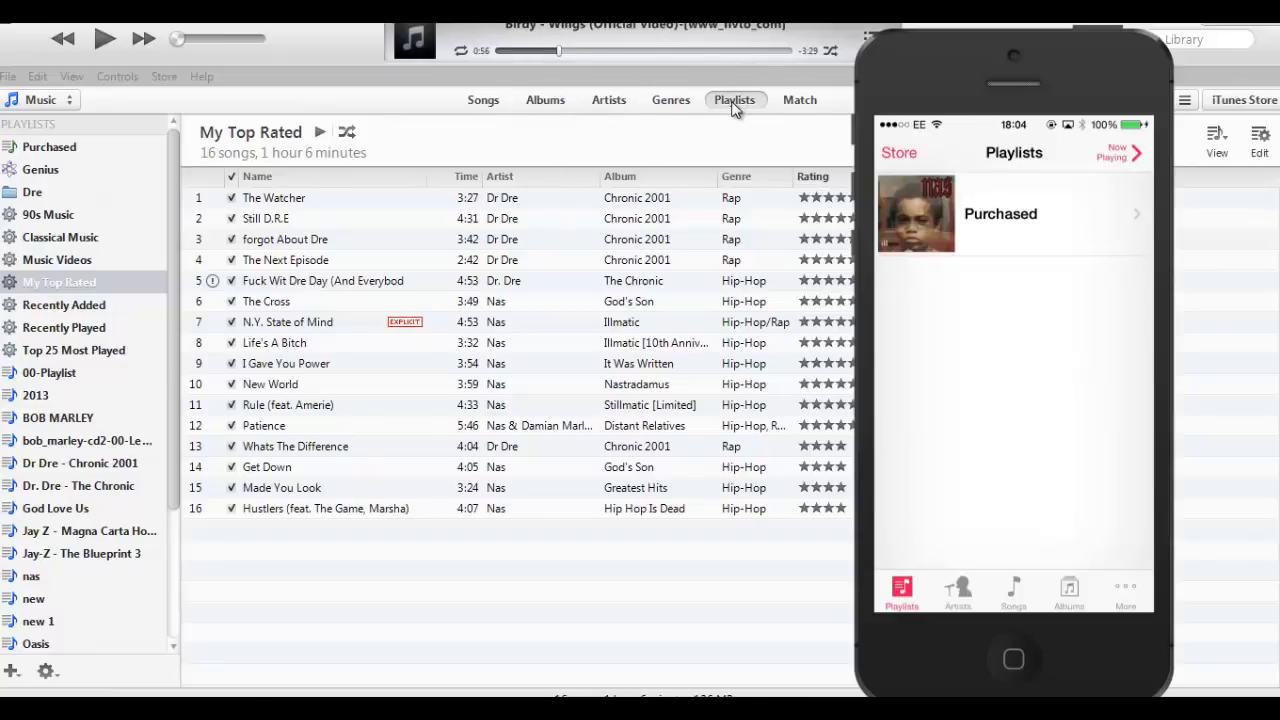
Step: Cycle through Songs, Albums and Artists views, ending on the full song list sorted by artist
left_click(481, 104)
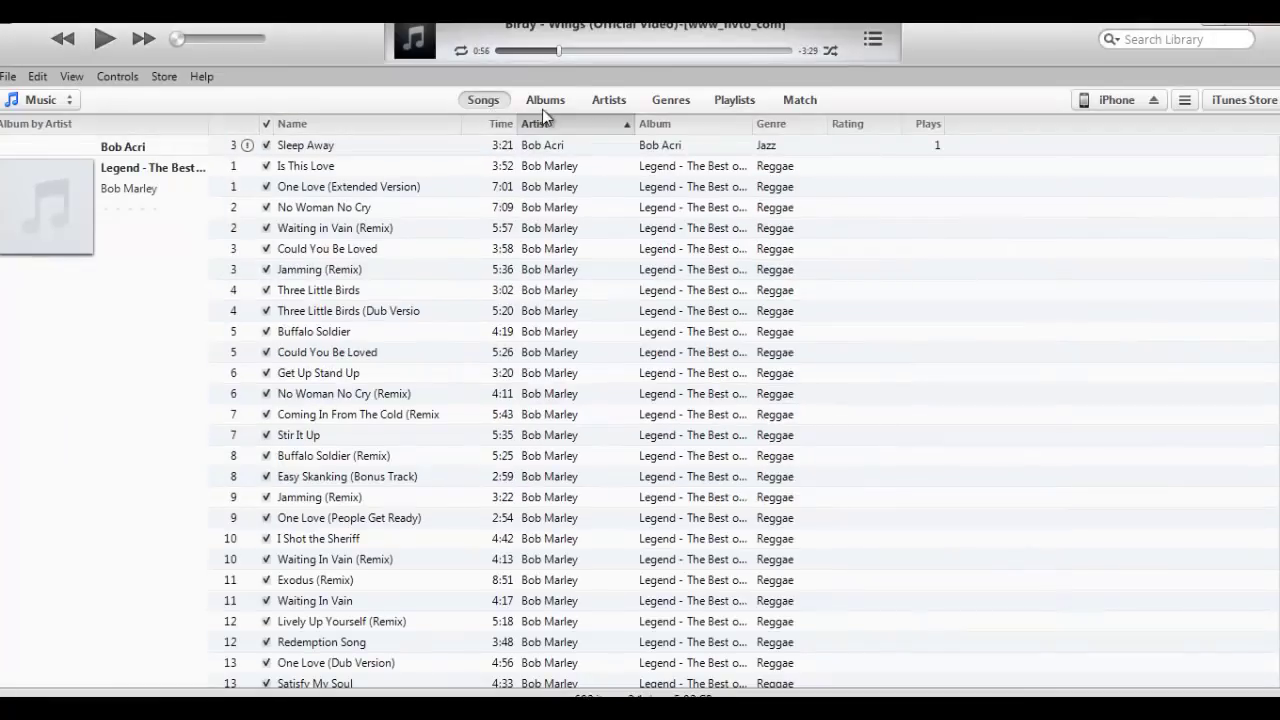
left_click(540, 100)
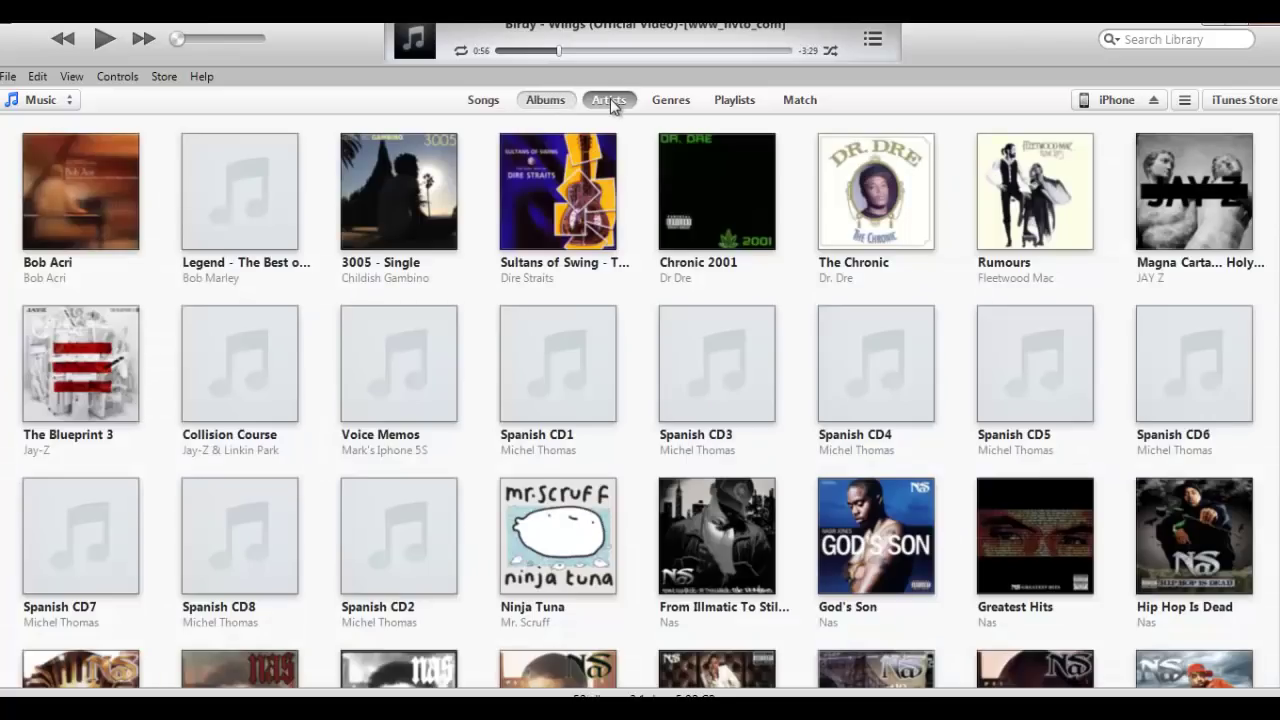
left_click(609, 100)
left_click(734, 100)
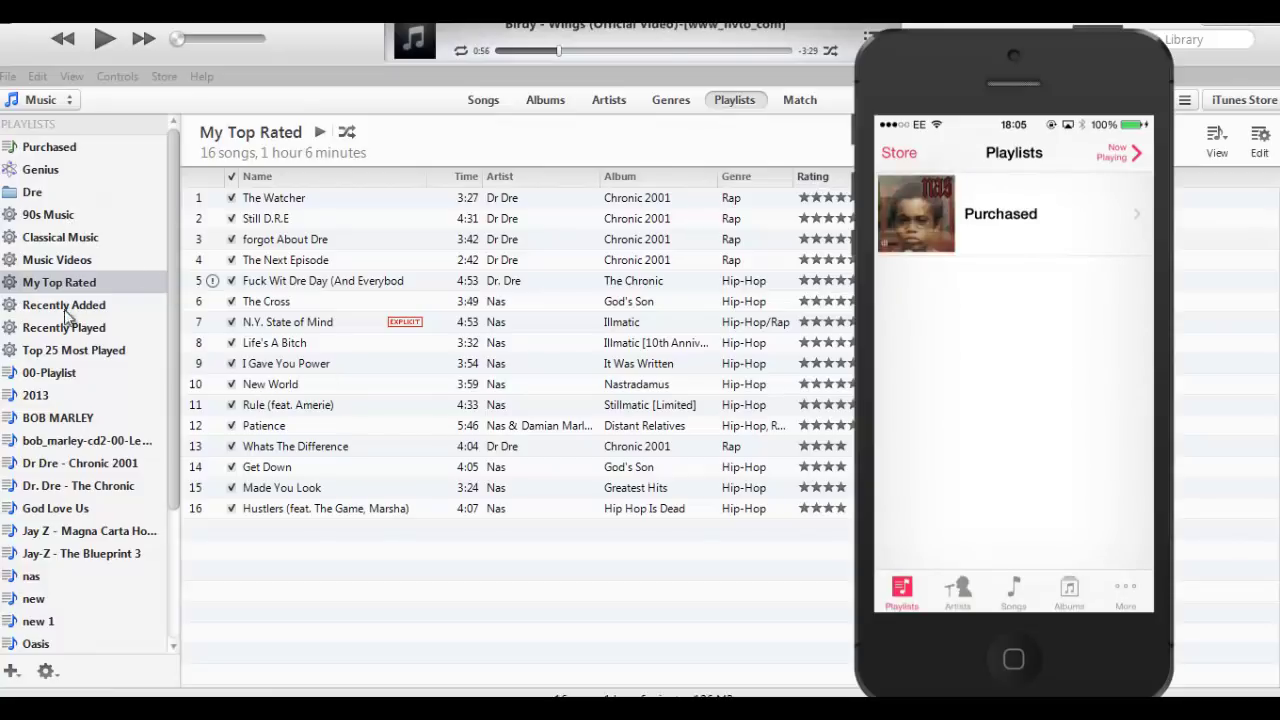
left_click(14, 678)
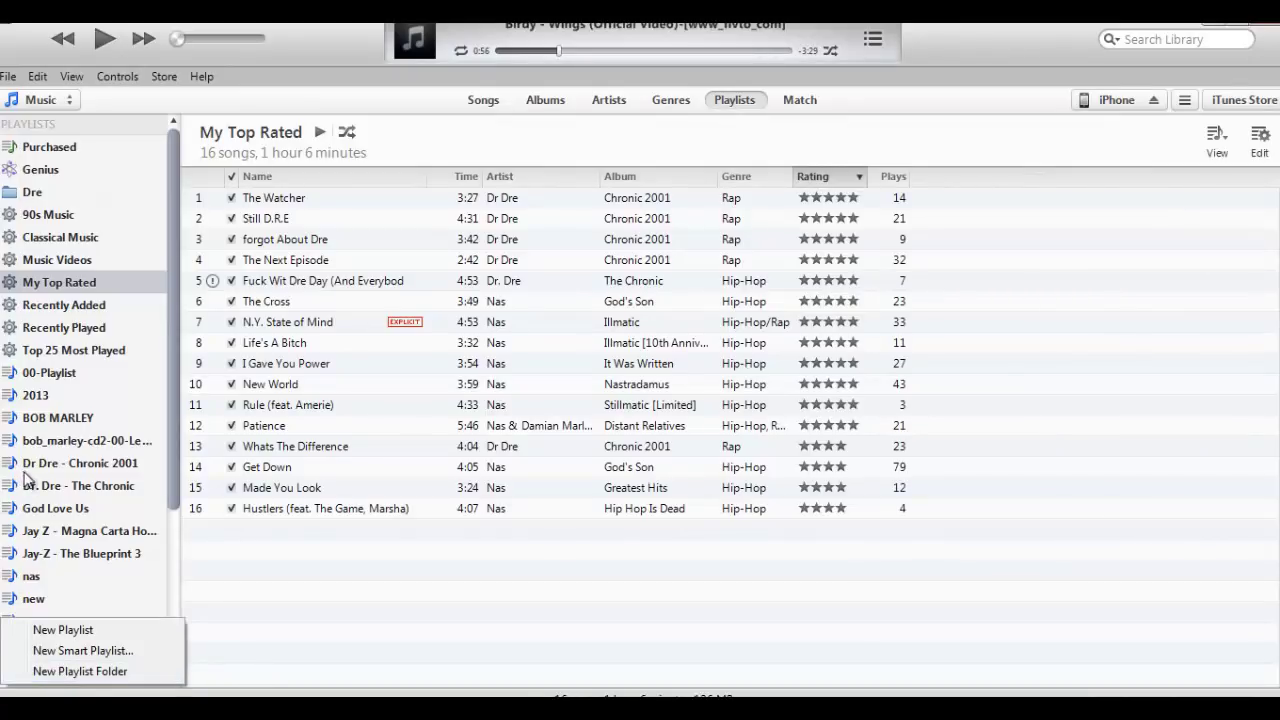
left_click(548, 104)
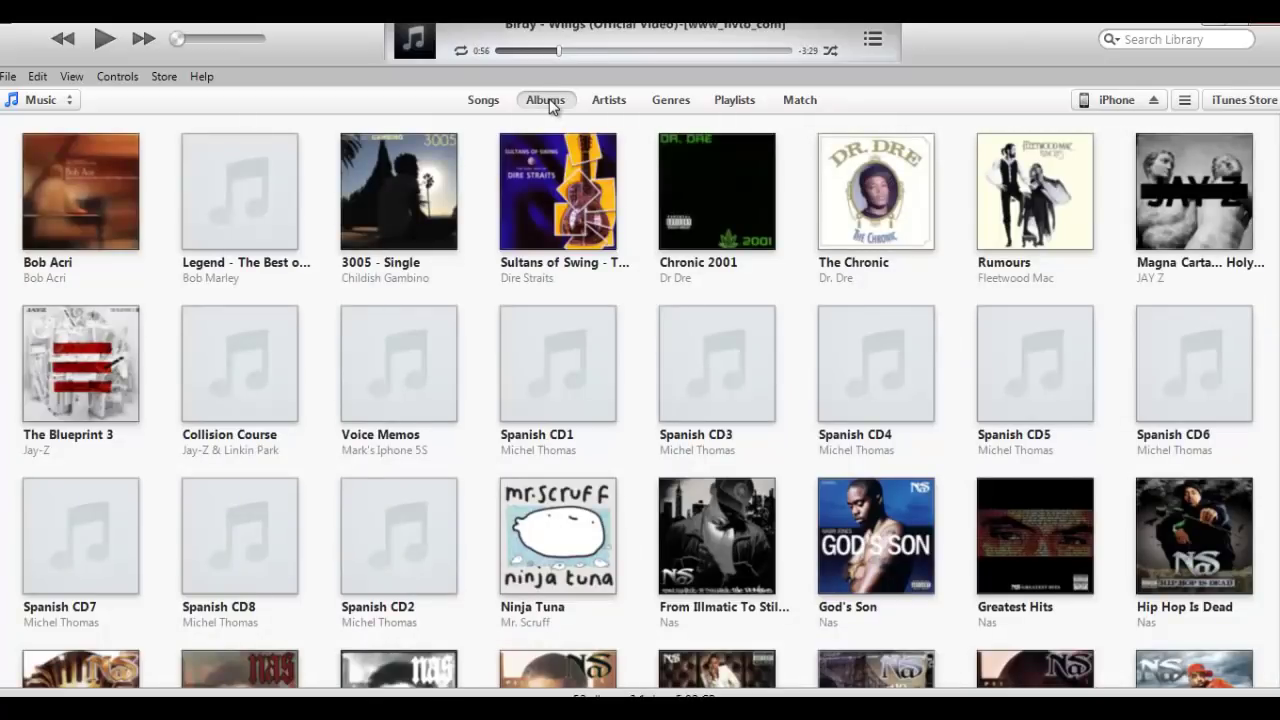
left_click(480, 104)
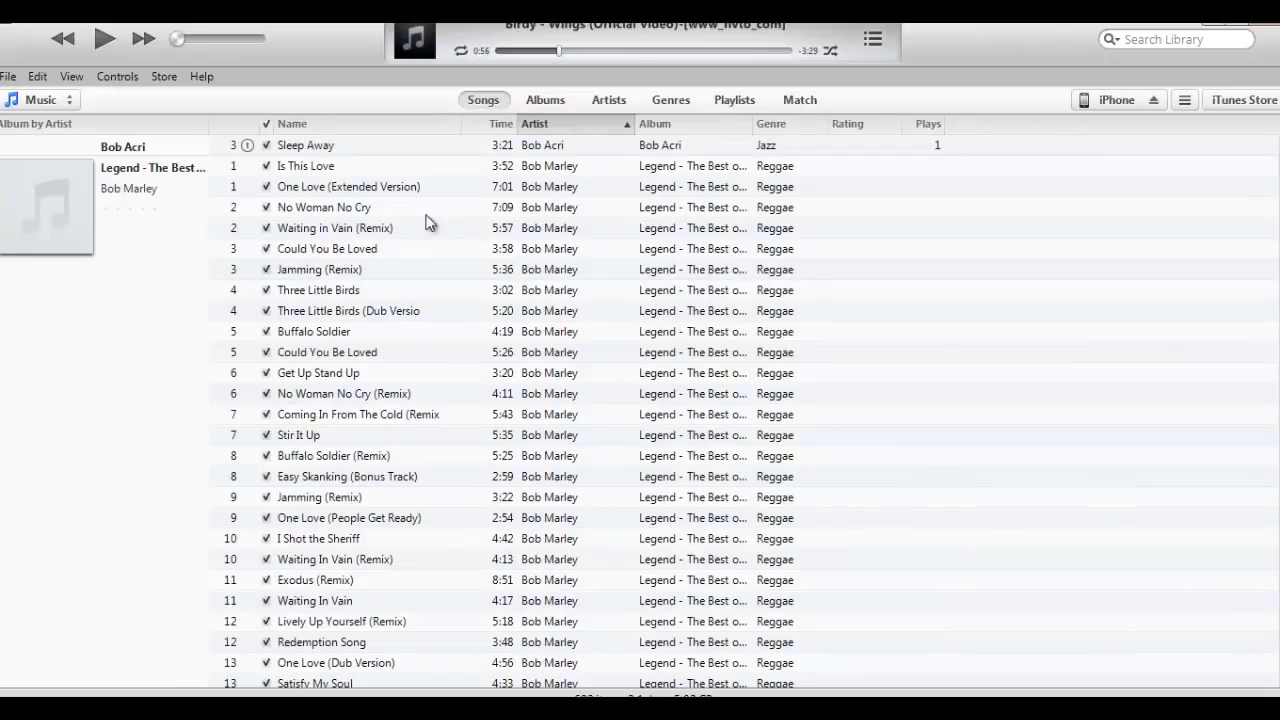
Step: Try range and individual selections of Bob Marley songs, from Waiting in Vain to Exodus (Remix)
left_click(417, 235)
left_click(375, 357, "shift")
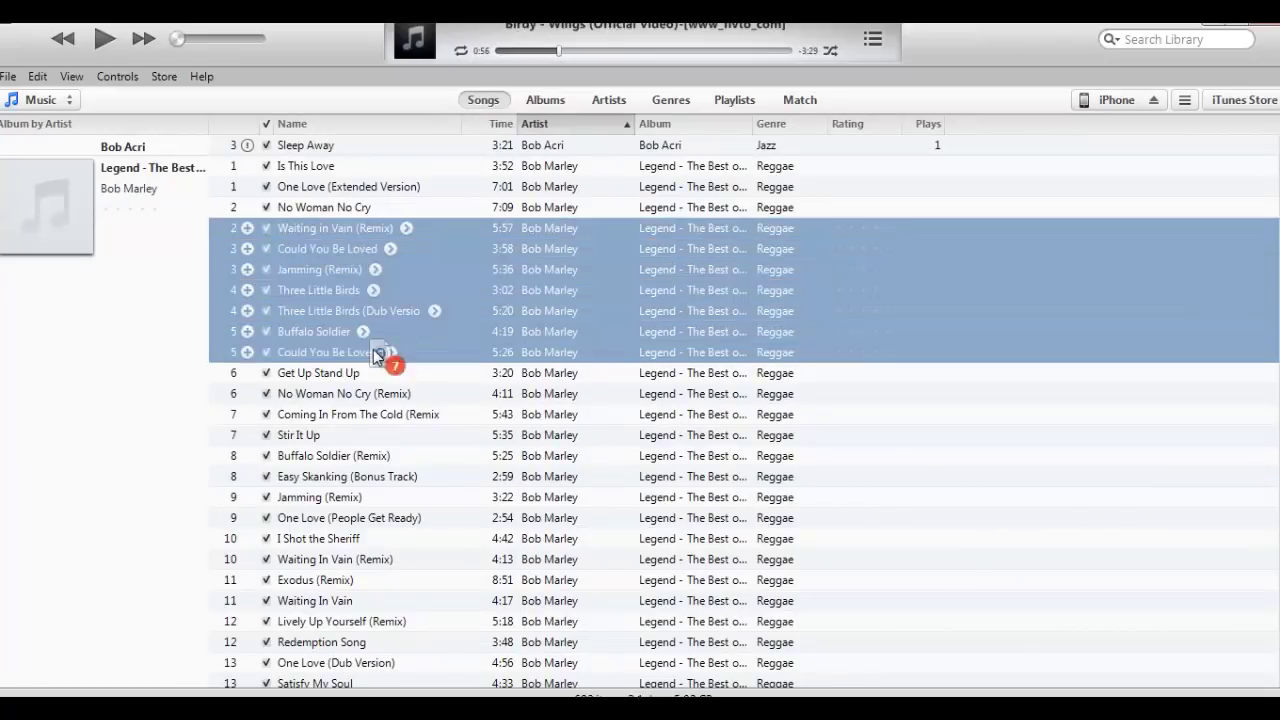
mouse_move(375, 357)
left_mouse_down()
mouse_move(634, 298)
mouse_move(834, 272)
mouse_move(570, 262)
mouse_move(373, 275)
left_mouse_up()
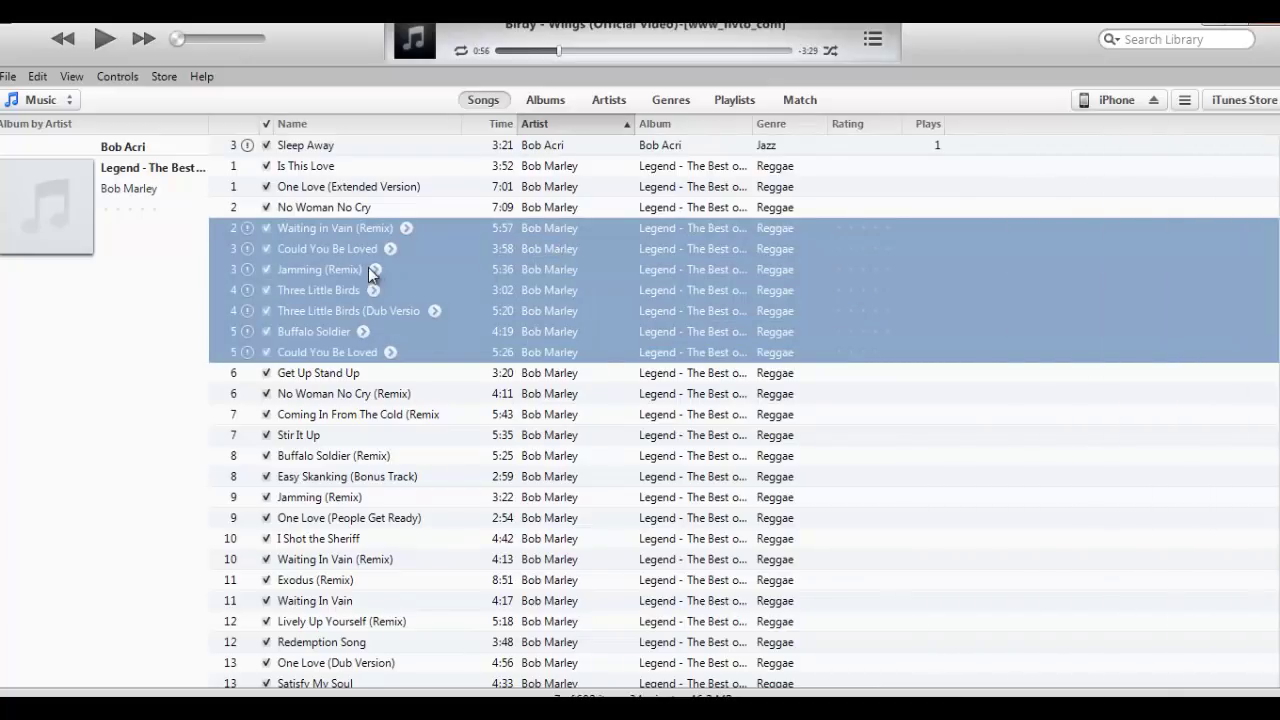
left_click(334, 378)
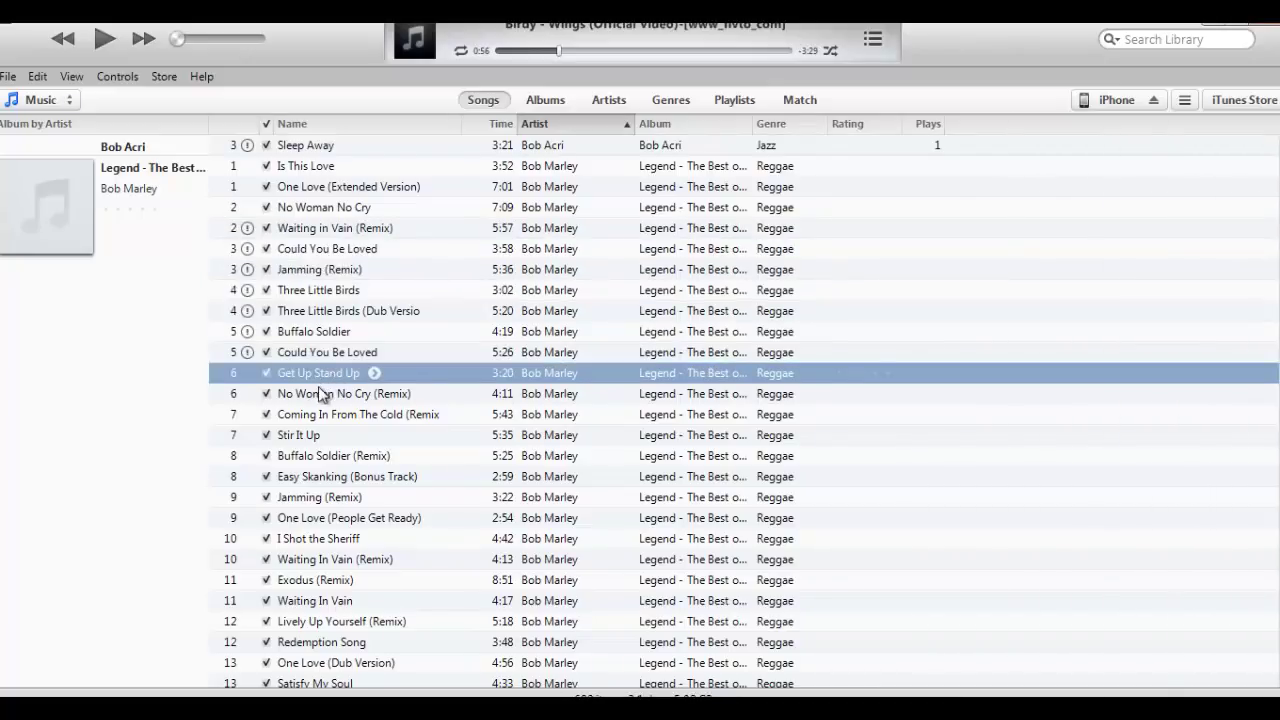
left_click(313, 418, "ctrl")
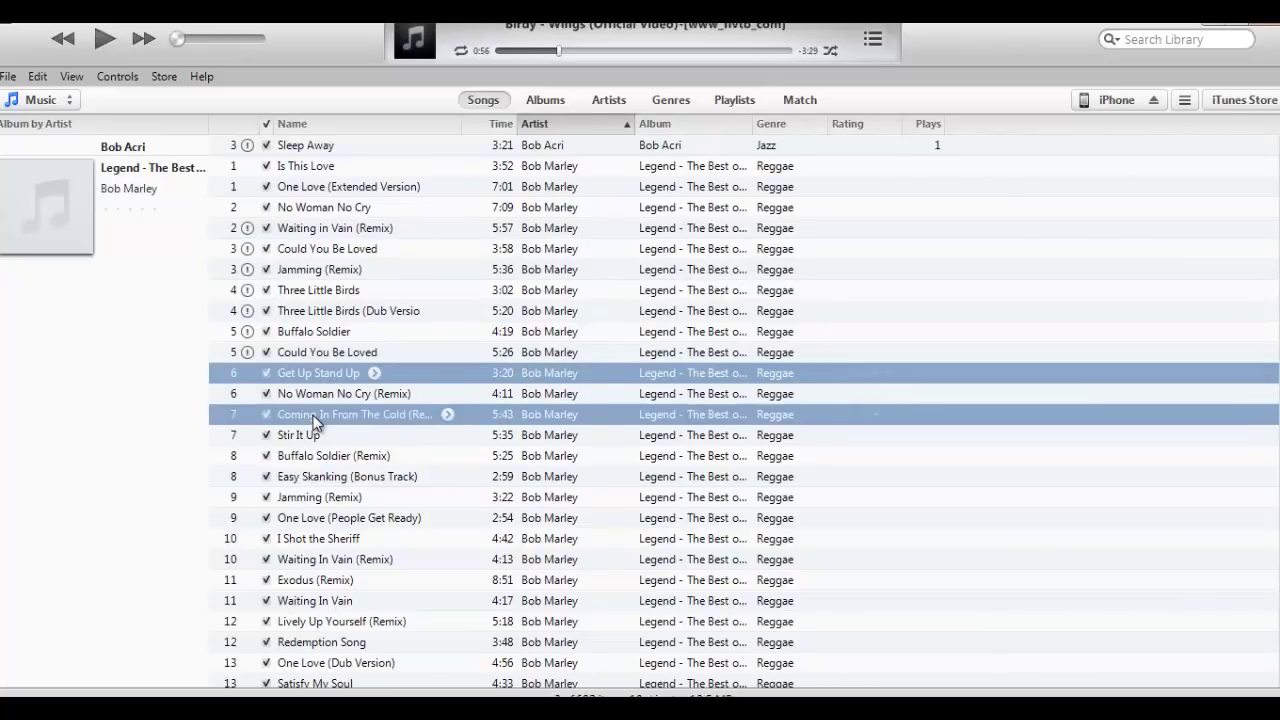
left_click(318, 480, "ctrl")
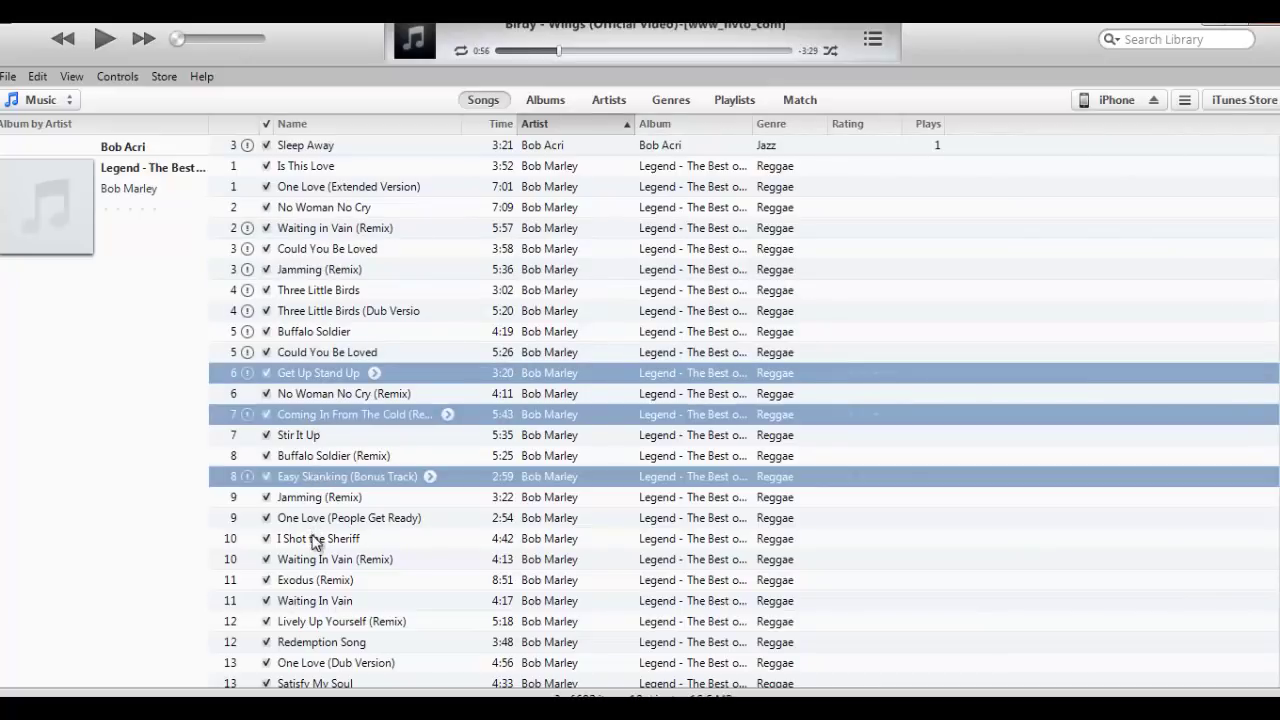
left_click(316, 543, "ctrl")
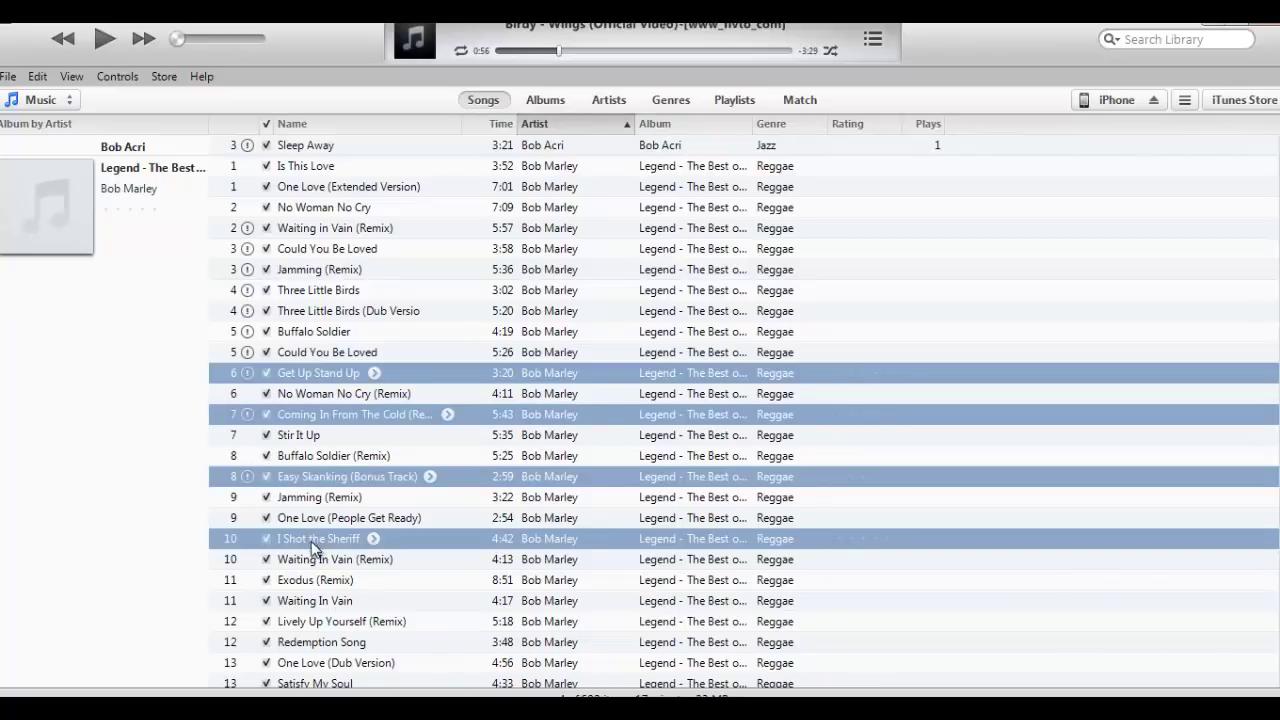
left_click(302, 584)
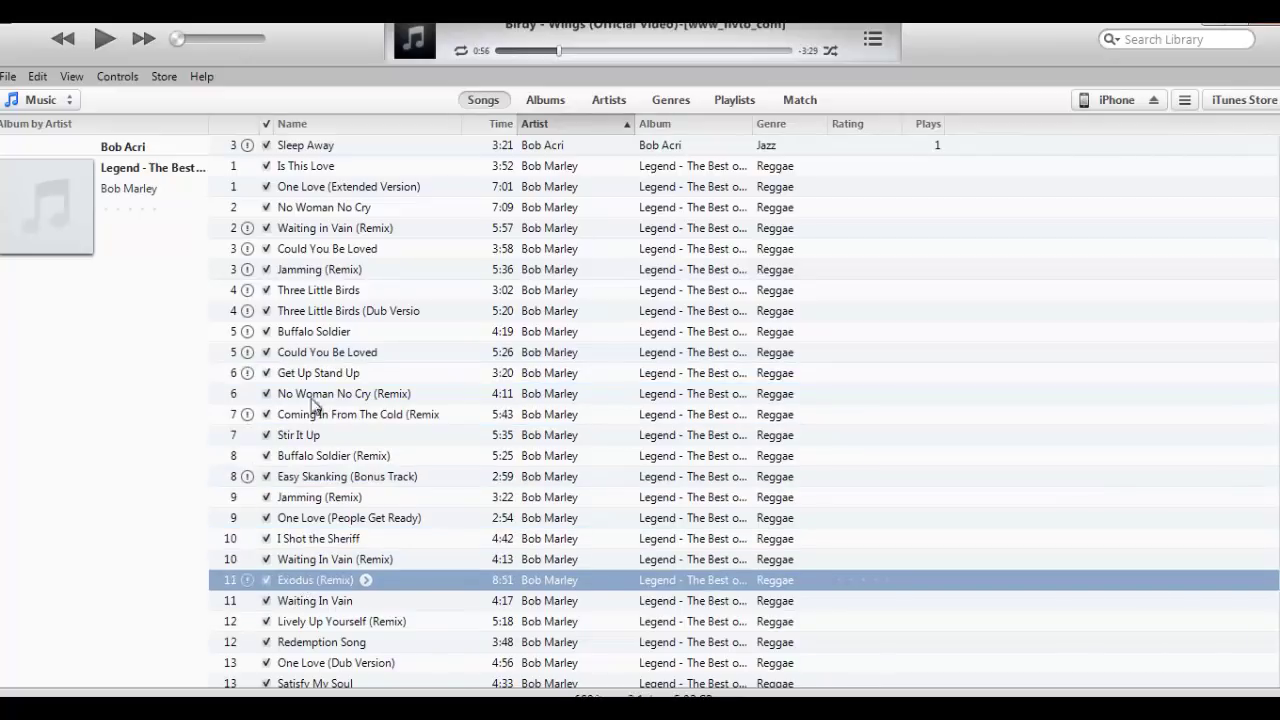
left_click(306, 168, "shift")
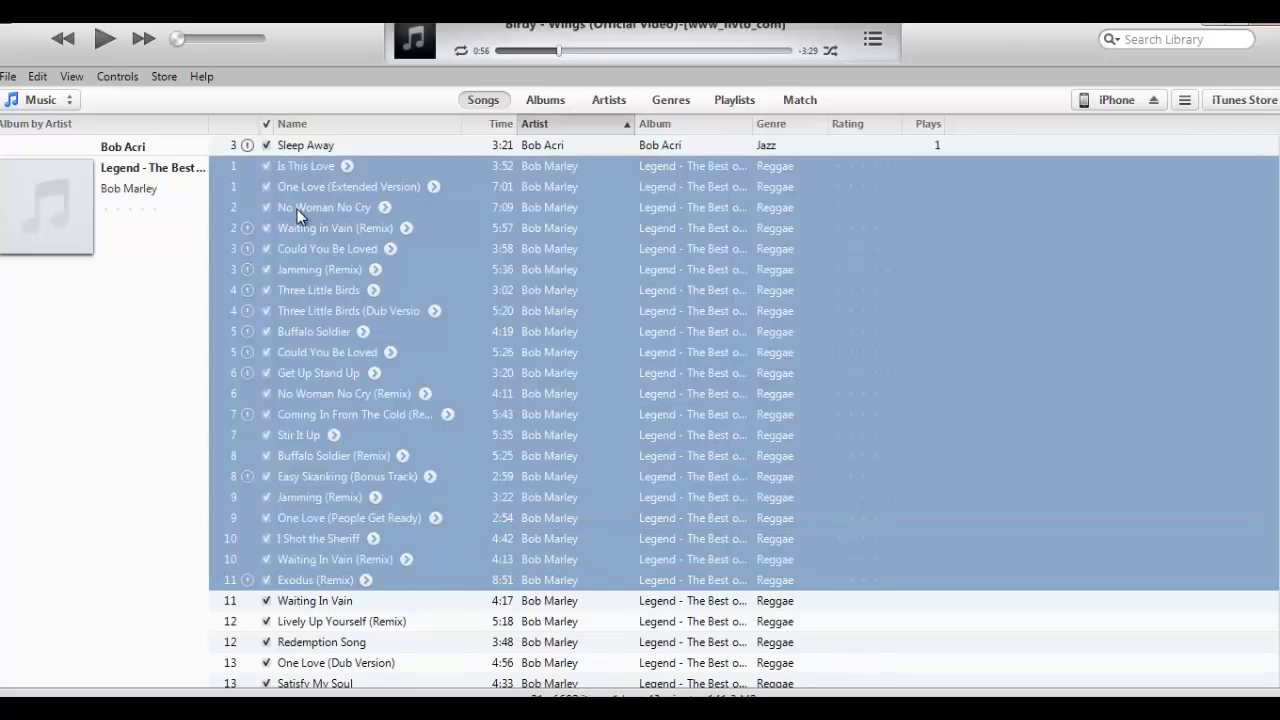
Step: Select Three Little Birds, Buffalo Soldier, Get Up Stand Up, Exodus (Remix), Redemption Song and other Marley tracks
left_click(296, 414)
left_click(303, 292)
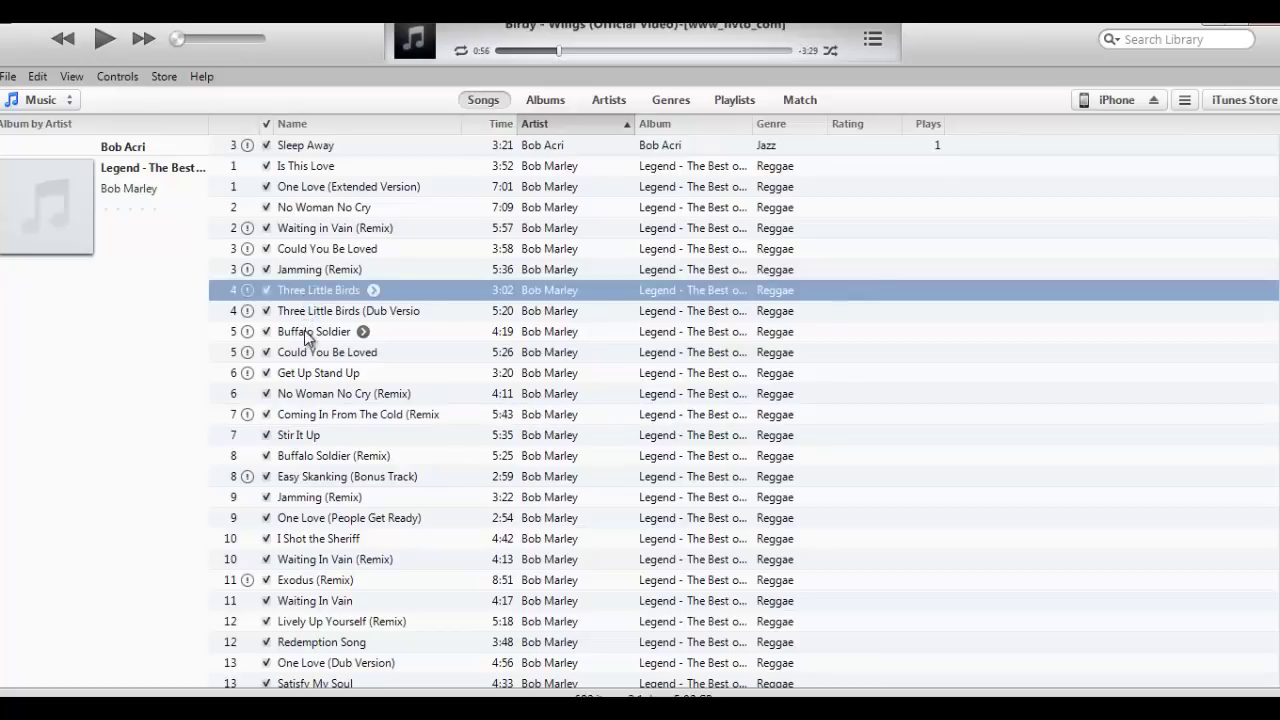
left_click(306, 333, "ctrl")
left_click(310, 372, "ctrl")
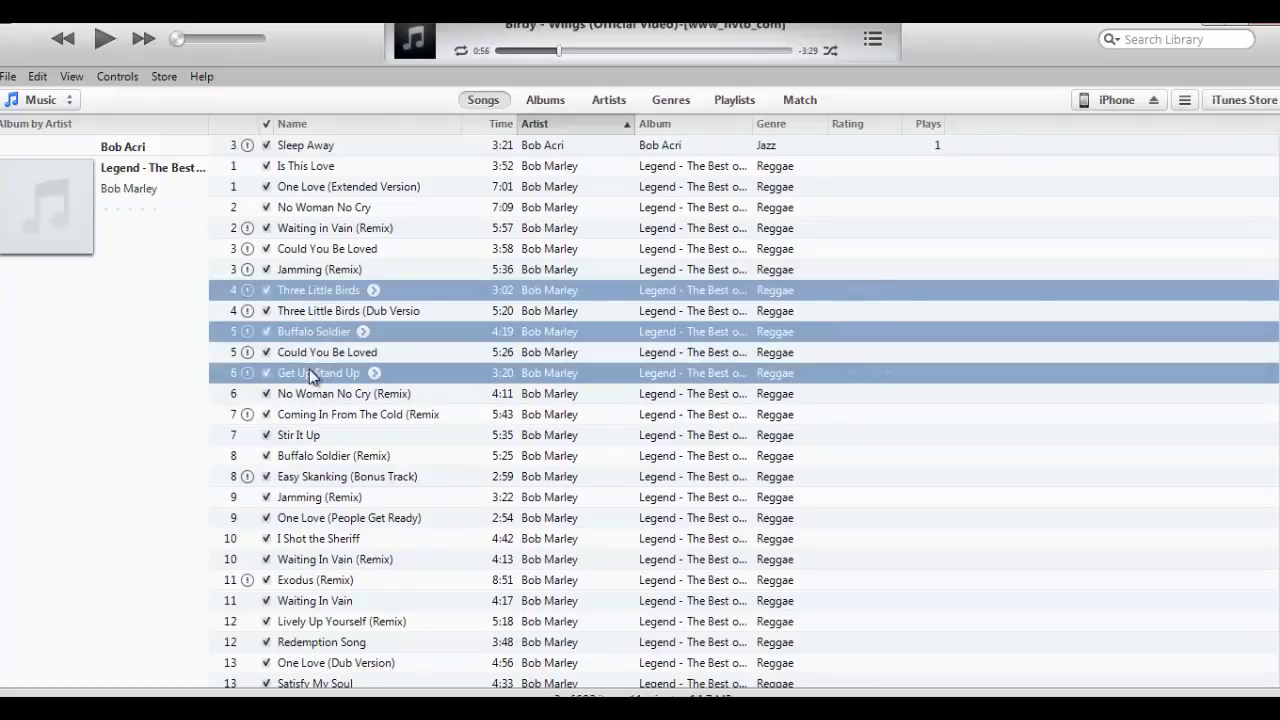
left_click(306, 458, "ctrl")
left_click(306, 580, "ctrl")
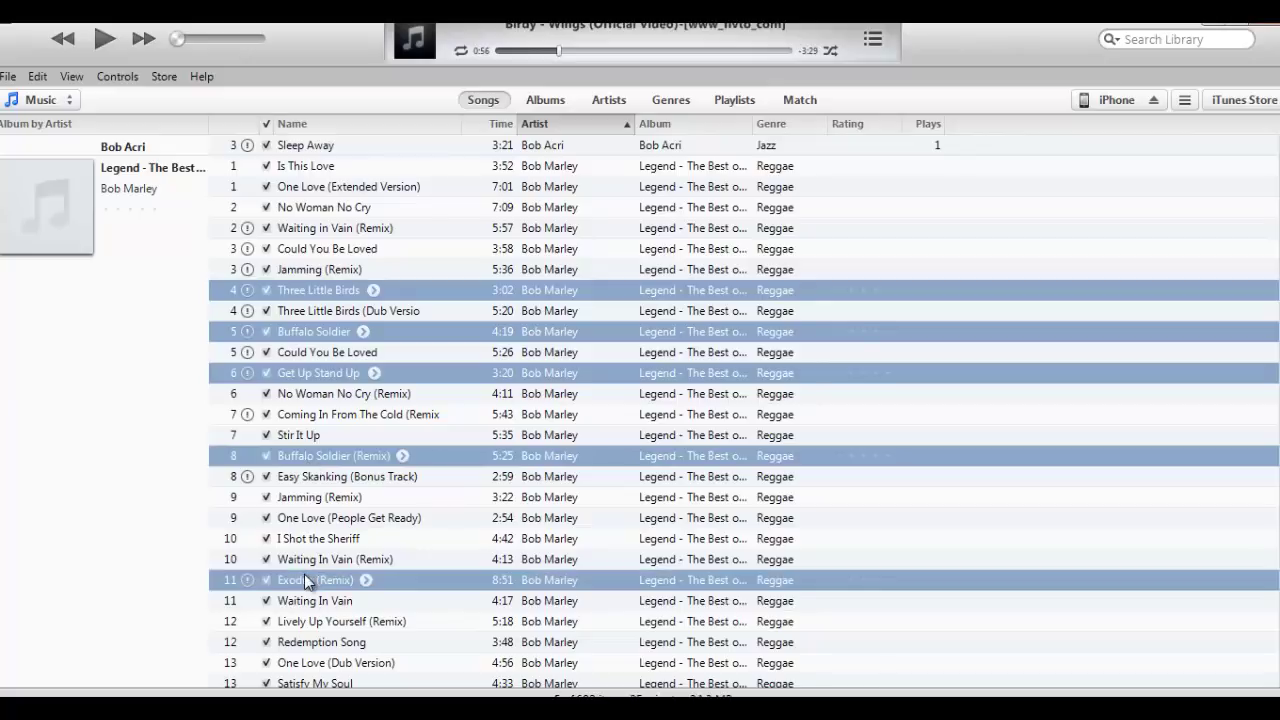
left_click(300, 622, "ctrl")
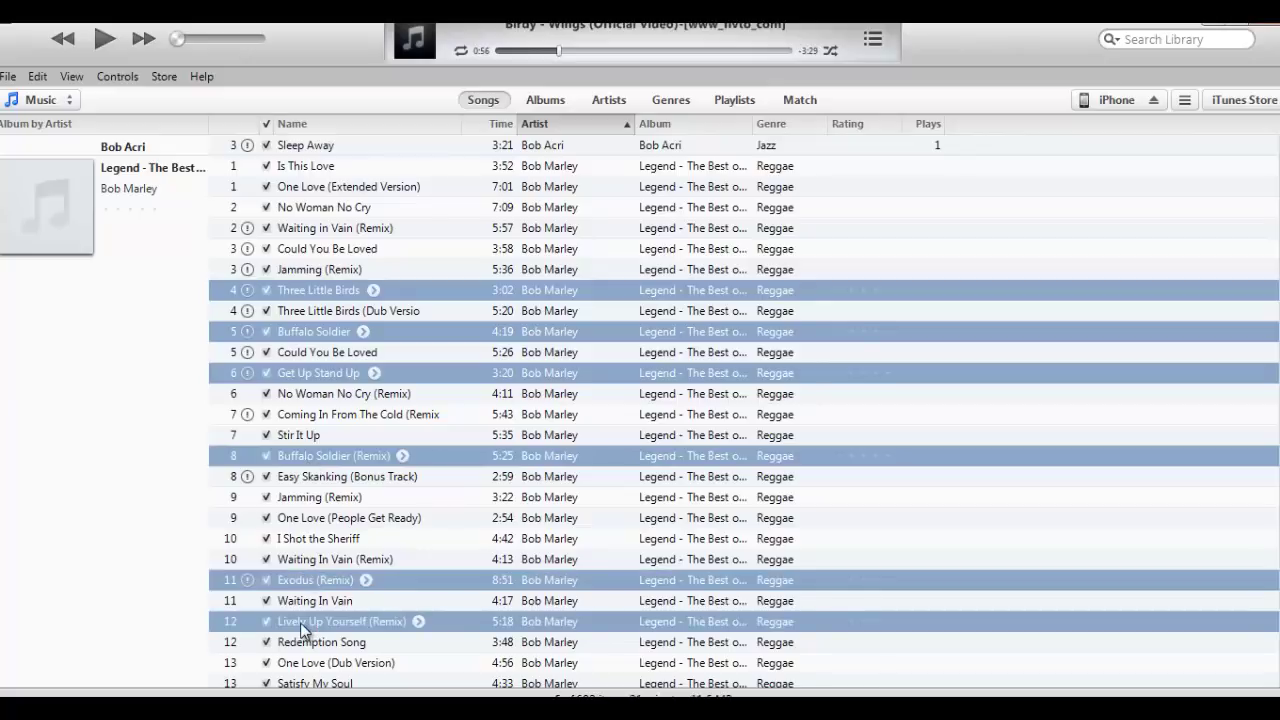
left_click(300, 645, "ctrl")
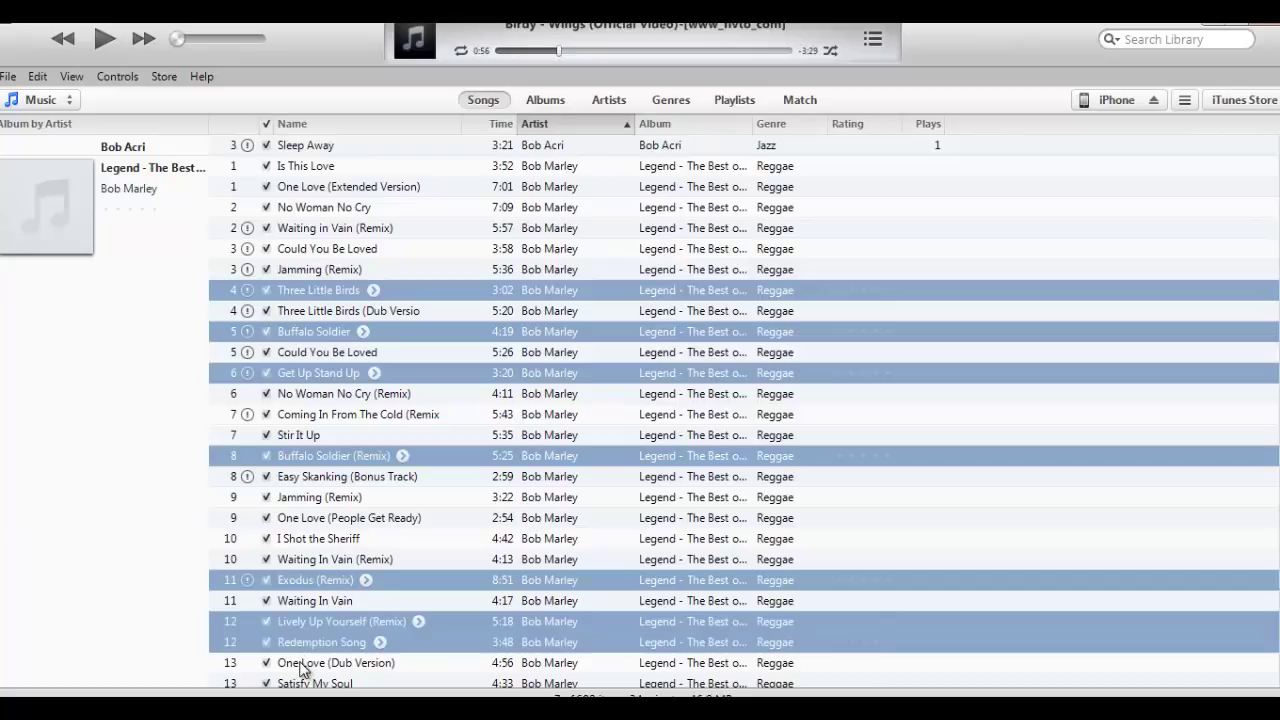
left_click(302, 665, "ctrl")
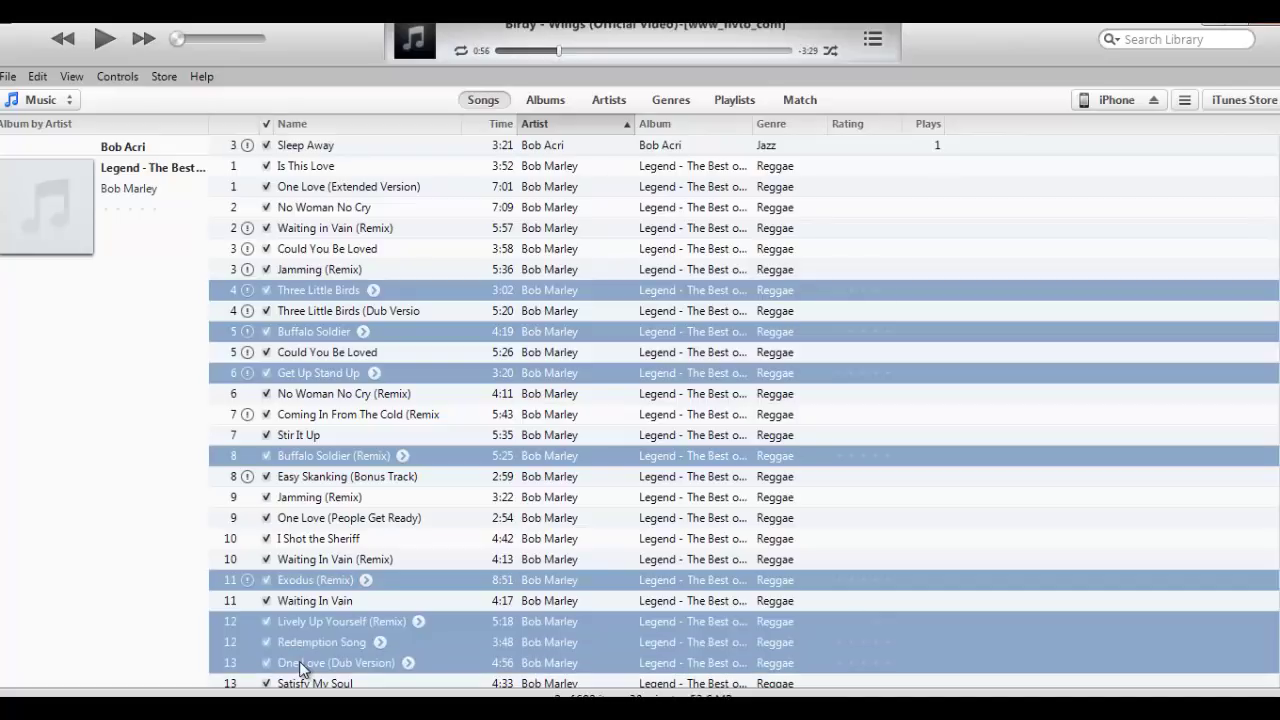
left_click(305, 190, "ctrl")
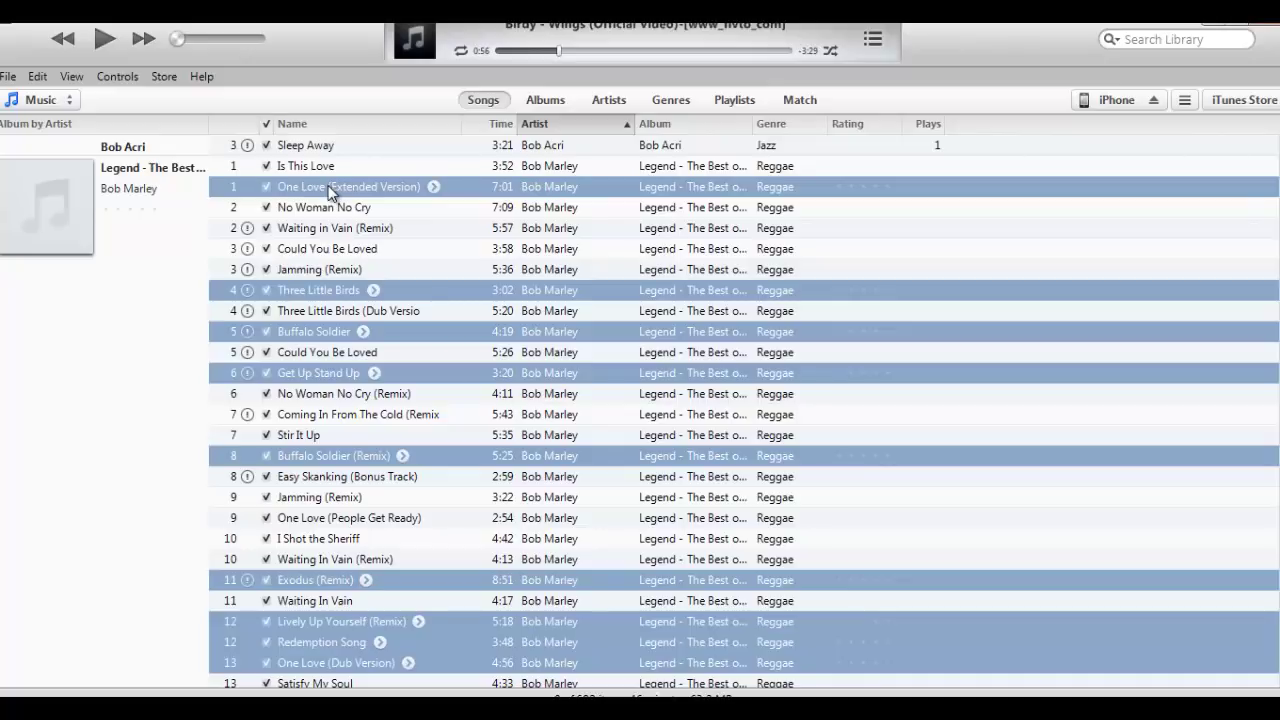
Step: Drag the nine selected songs toward the sidebar, then return to the 16-song My Top Rated playlist
mouse_move(330, 192)
left_mouse_down()
mouse_move(523, 174)
mouse_move(823, 180)
mouse_move(1000, 148)
mouse_move(1060, 175)
mouse_move(1066, 518)
mouse_move(1036, 338)
mouse_move(1035, 186)
mouse_move(1054, 376)
mouse_move(1026, 432)
mouse_move(1030, 345)
mouse_move(1055, 300)
mouse_move(1050, 235)
mouse_move(1030, 395)
mouse_move(1050, 265)
mouse_move(1045, 160)
mouse_move(1058, 282)
mouse_move(1050, 508)
mouse_move(820, 440)
mouse_move(663, 128)
left_mouse_up()
left_click(737, 97)
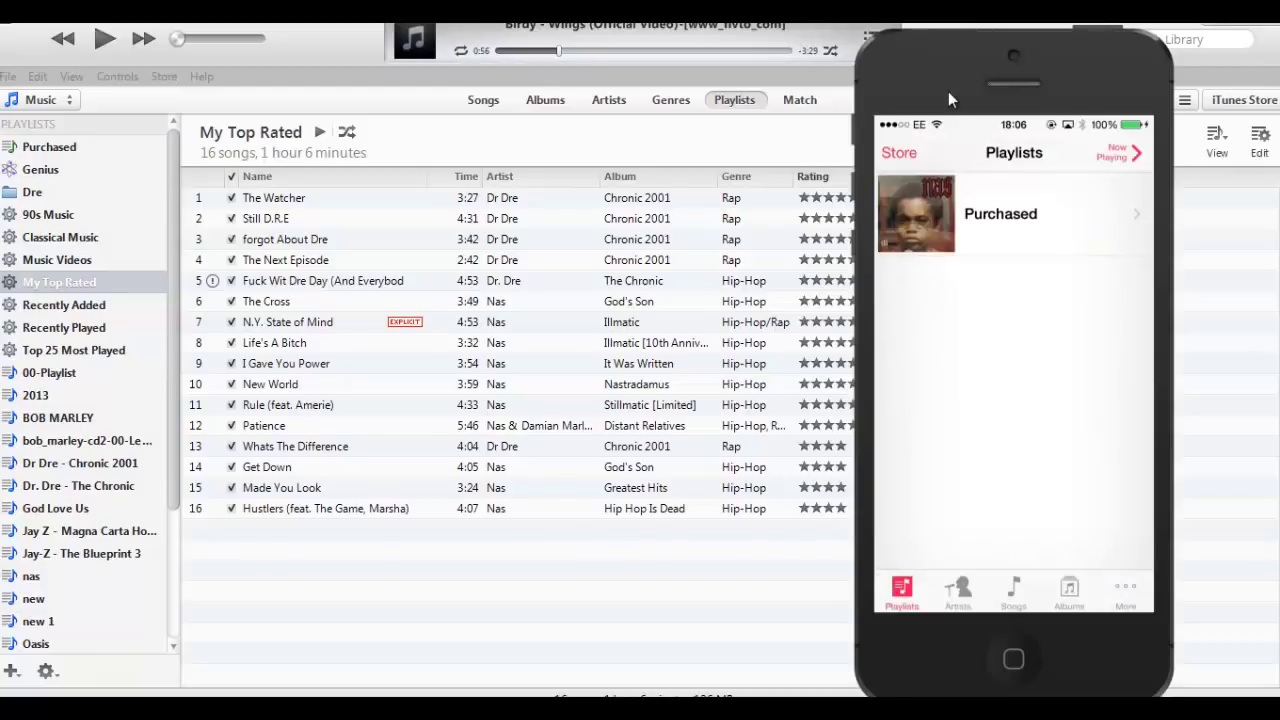
Step: Move the iPhone mirror aside and bring up the iPhone's Music sync Playlists, Artists, Genres and Albums lists
left_click_drag(372, 123, 253, 85)
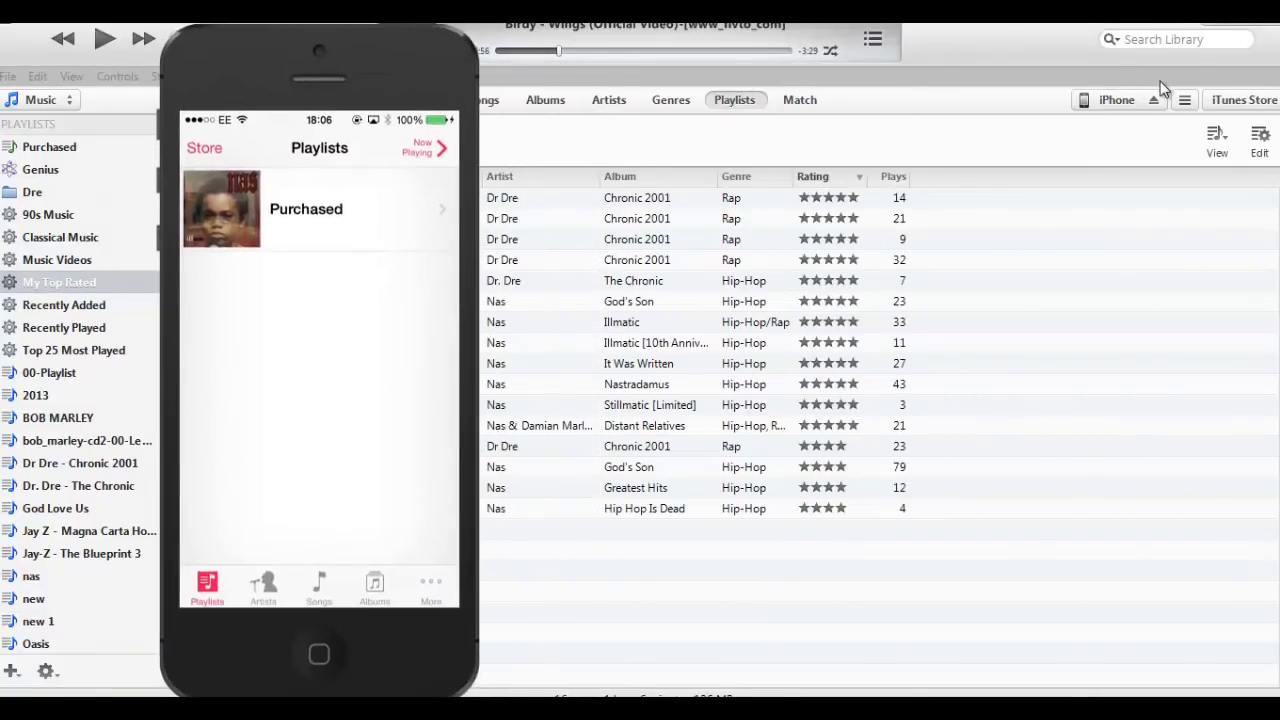
left_click(1131, 103)
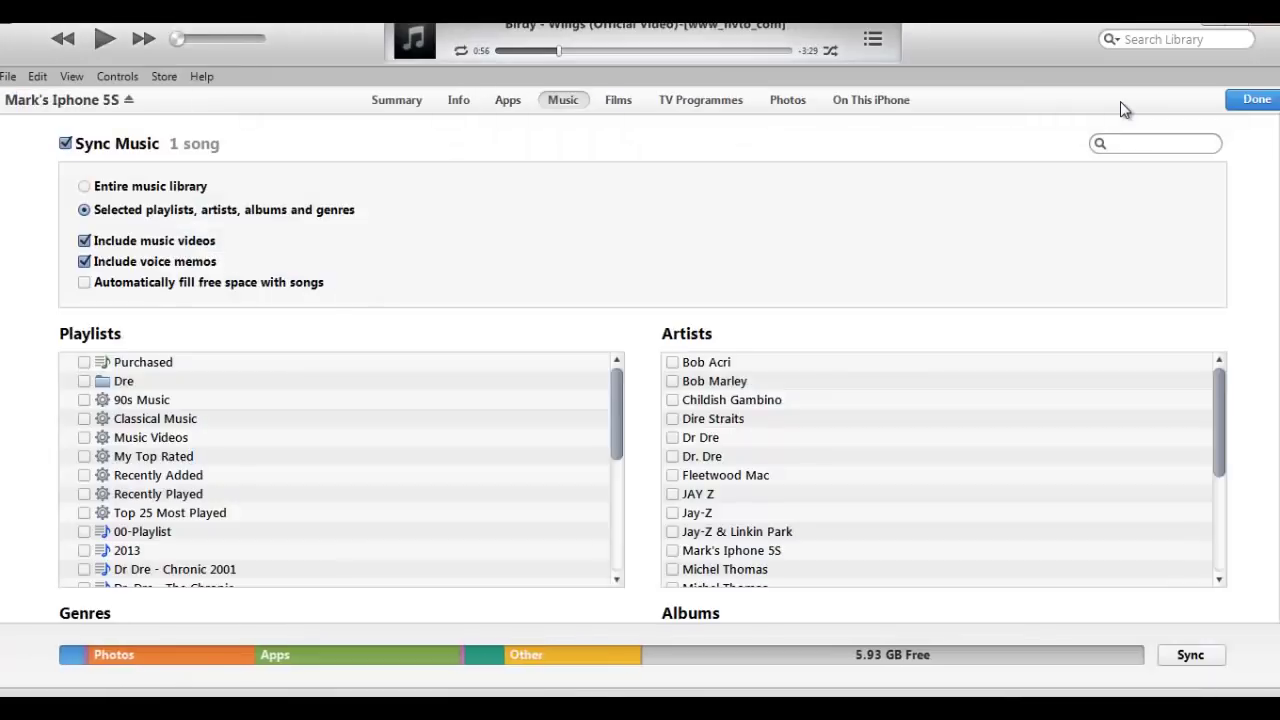
scroll(1203, 343, "down", 3)
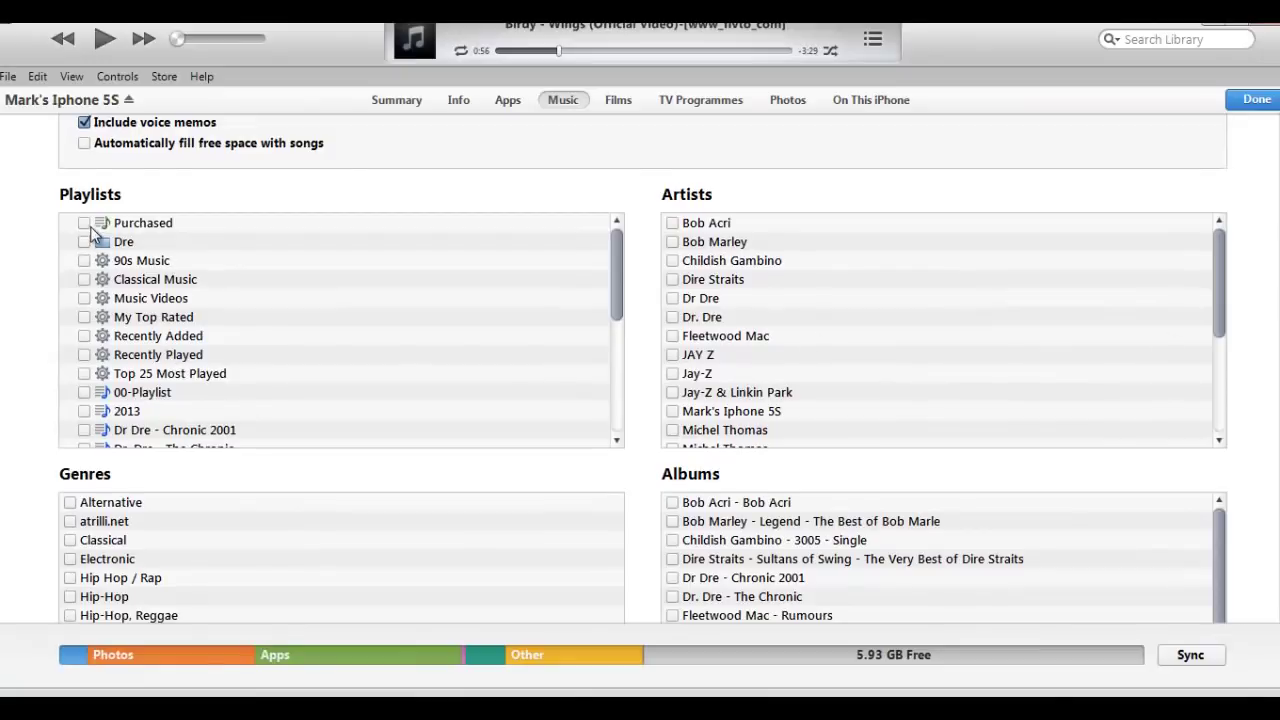
left_click(87, 199)
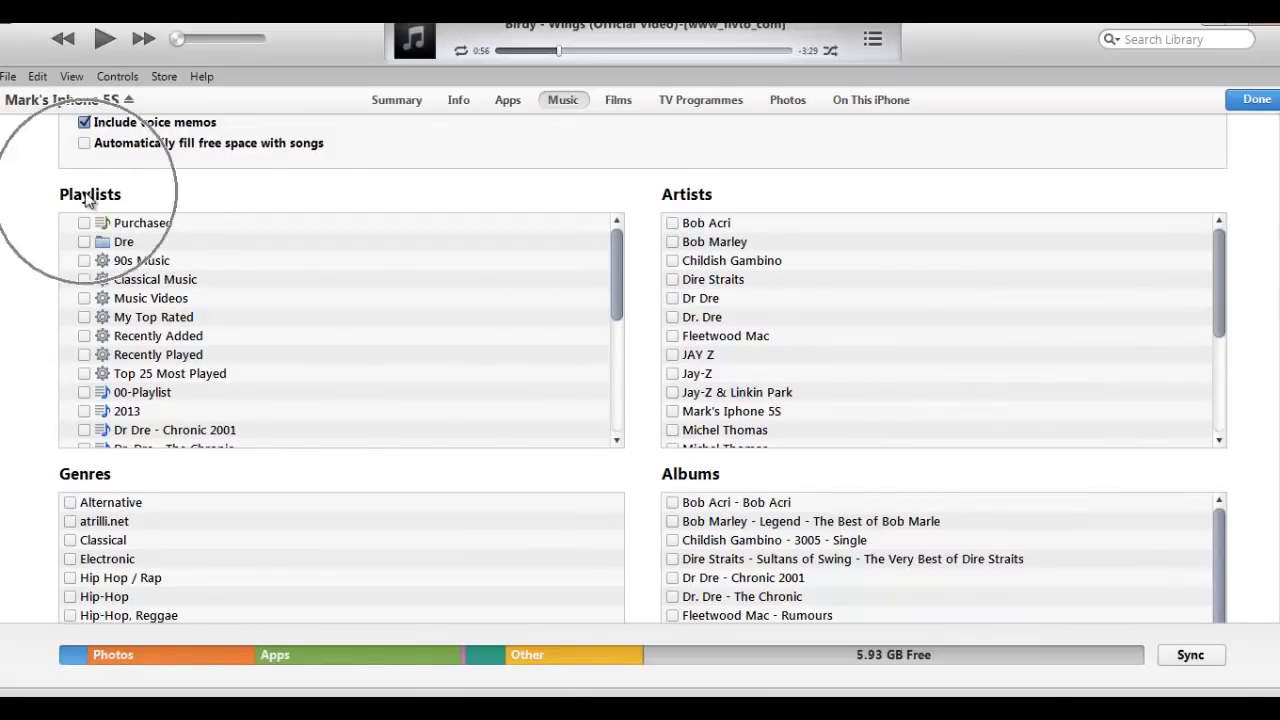
left_click(690, 200)
left_click(87, 473)
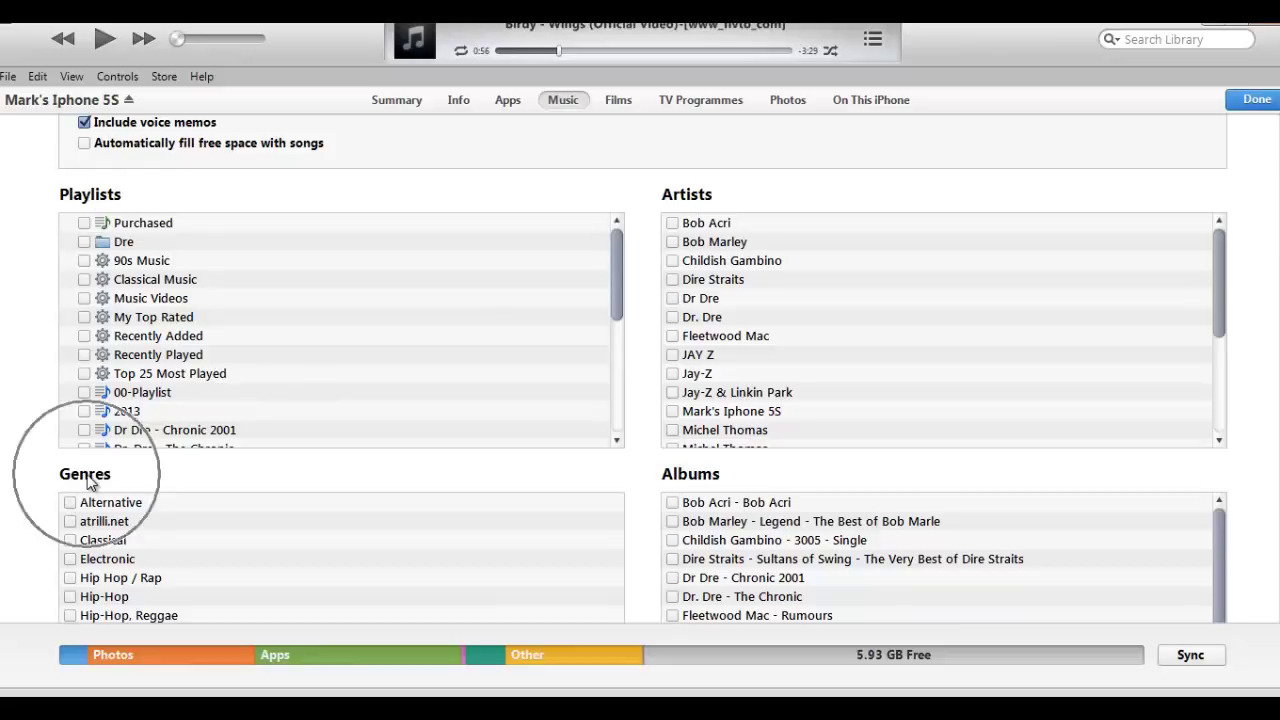
left_click(708, 477)
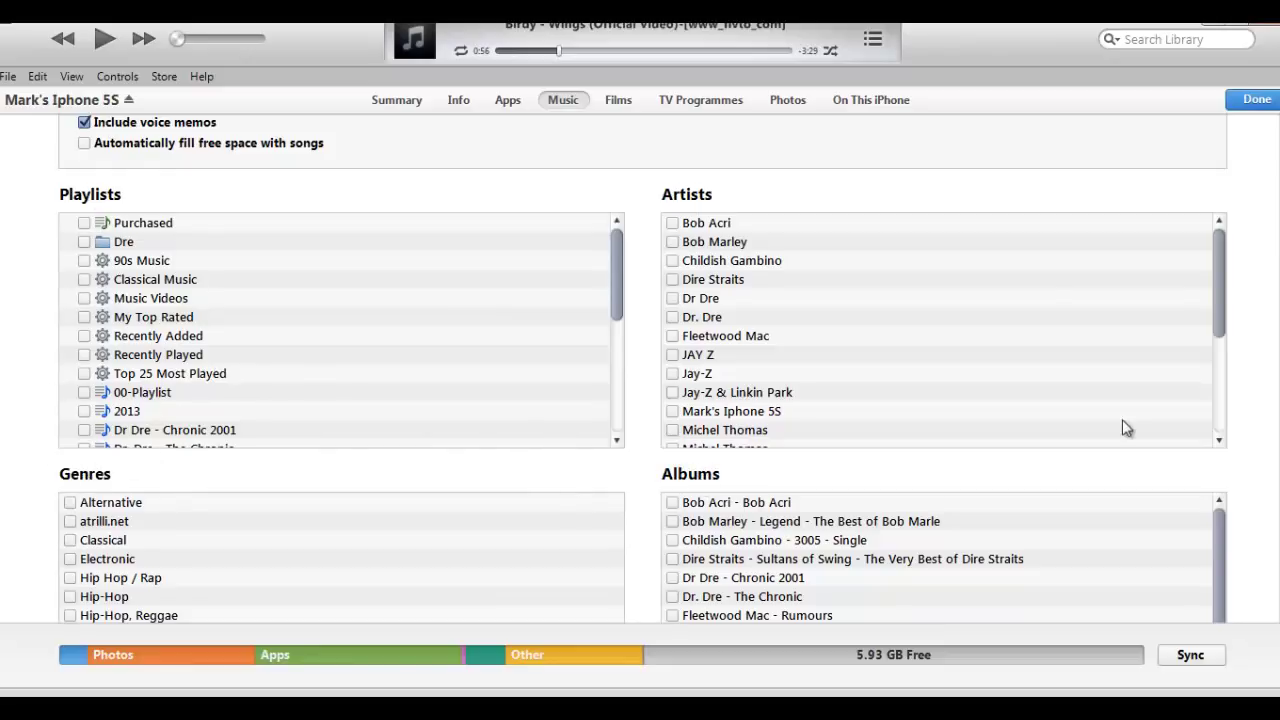
Step: Tick the 2013 playlist for syncing to the iPhone
scroll(1268, 310, "down", 5)
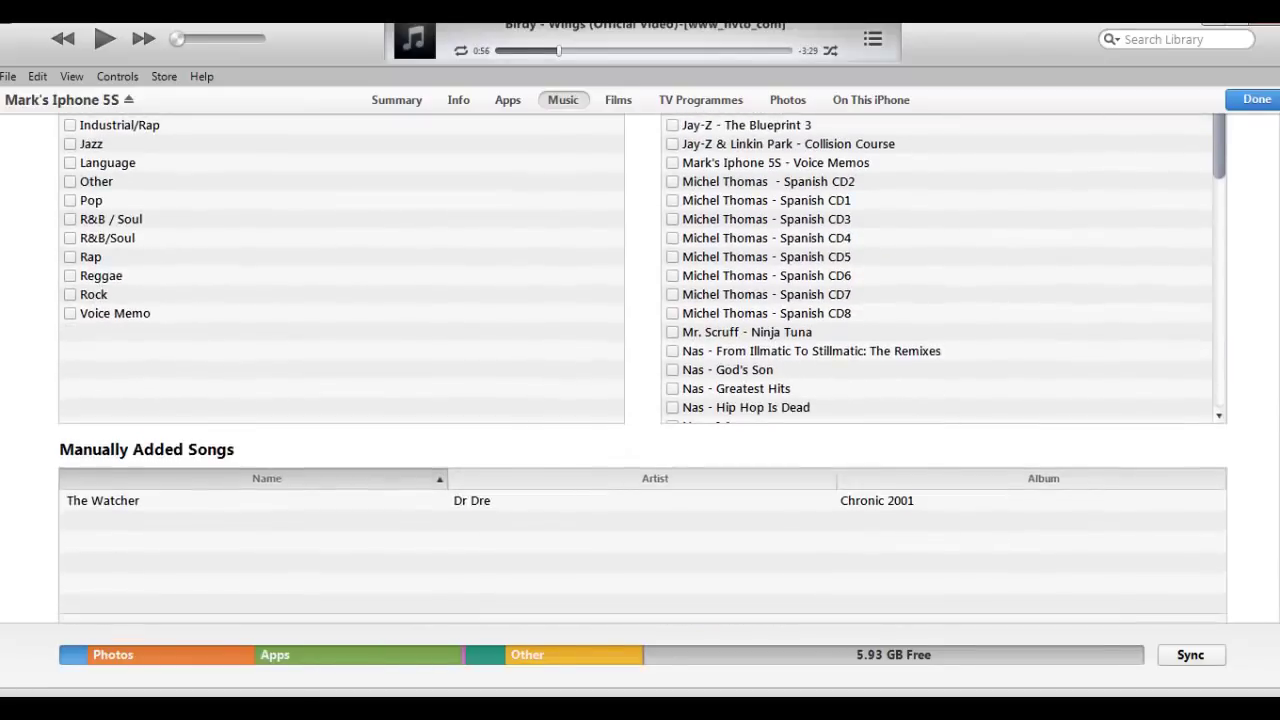
scroll(1268, 310, "up", 5)
scroll(1268, 310, "up", 1)
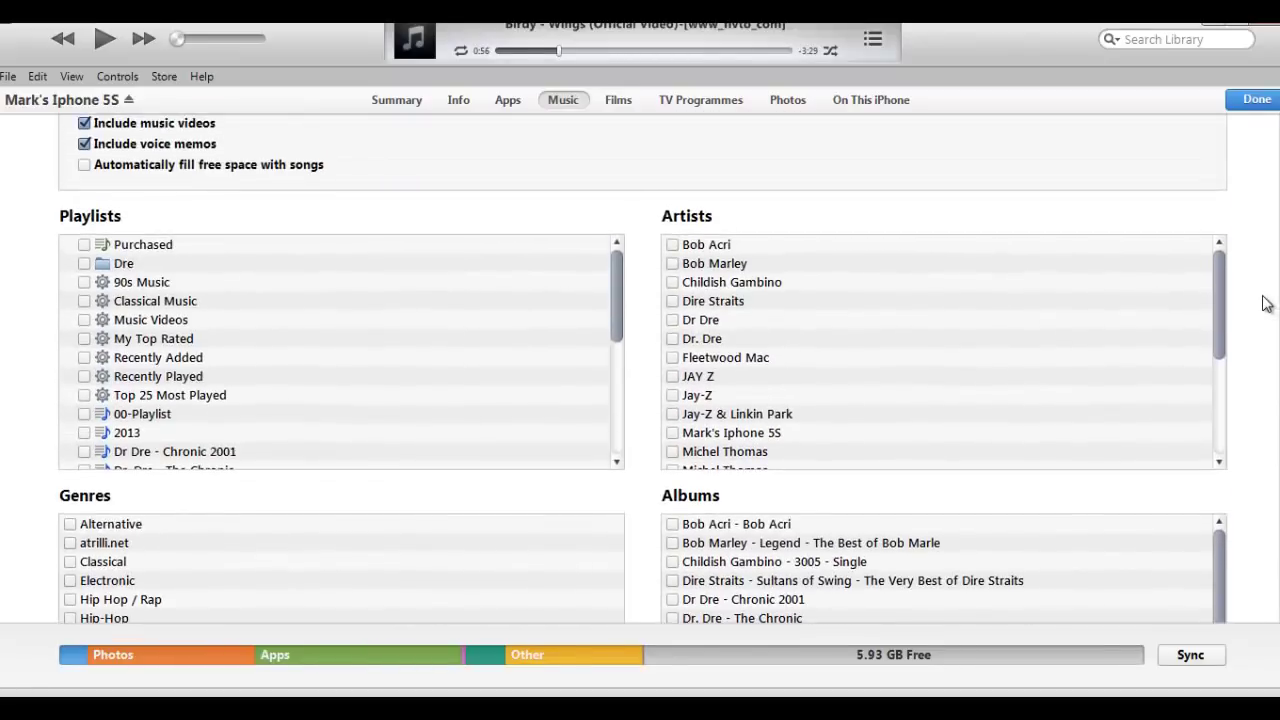
left_click(84, 433)
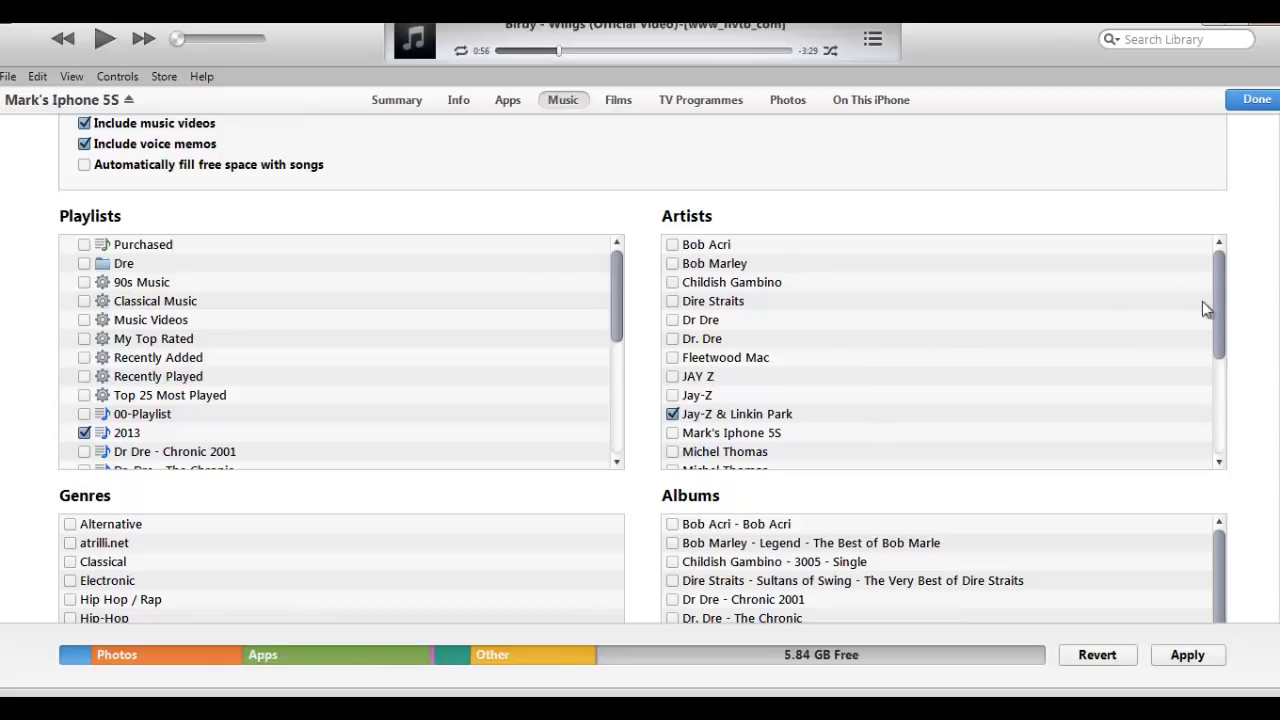
Step: Tick Jay-Z & Linkin Park and The Stone Roses in the Artists list
left_click_drag(1217, 316, 1236, 400)
left_click(672, 370)
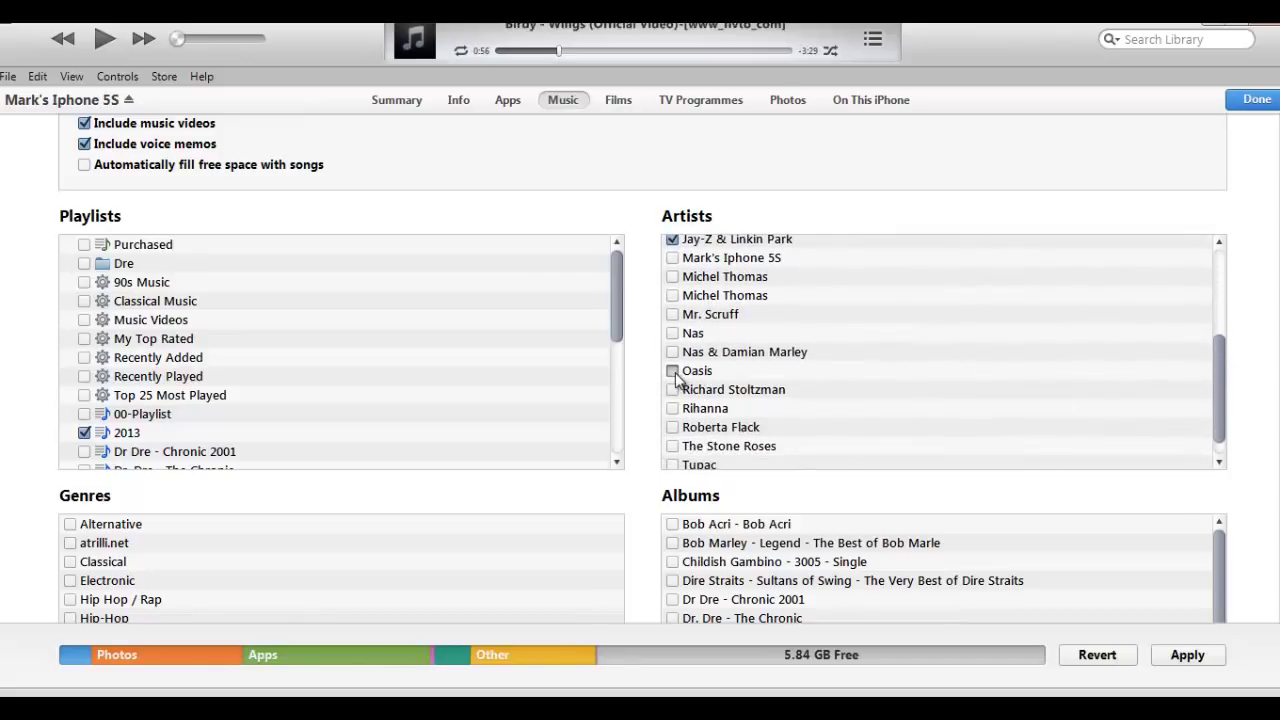
left_click(672, 446)
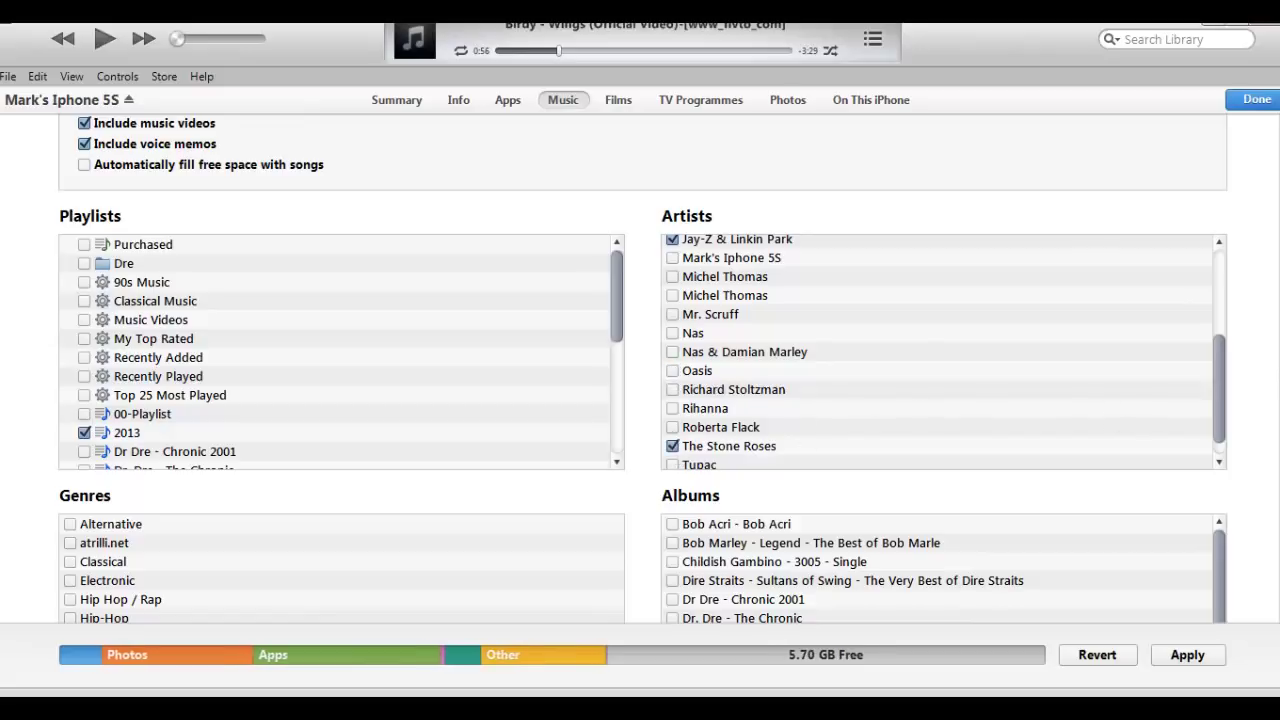
scroll(643, 368, "down", 5)
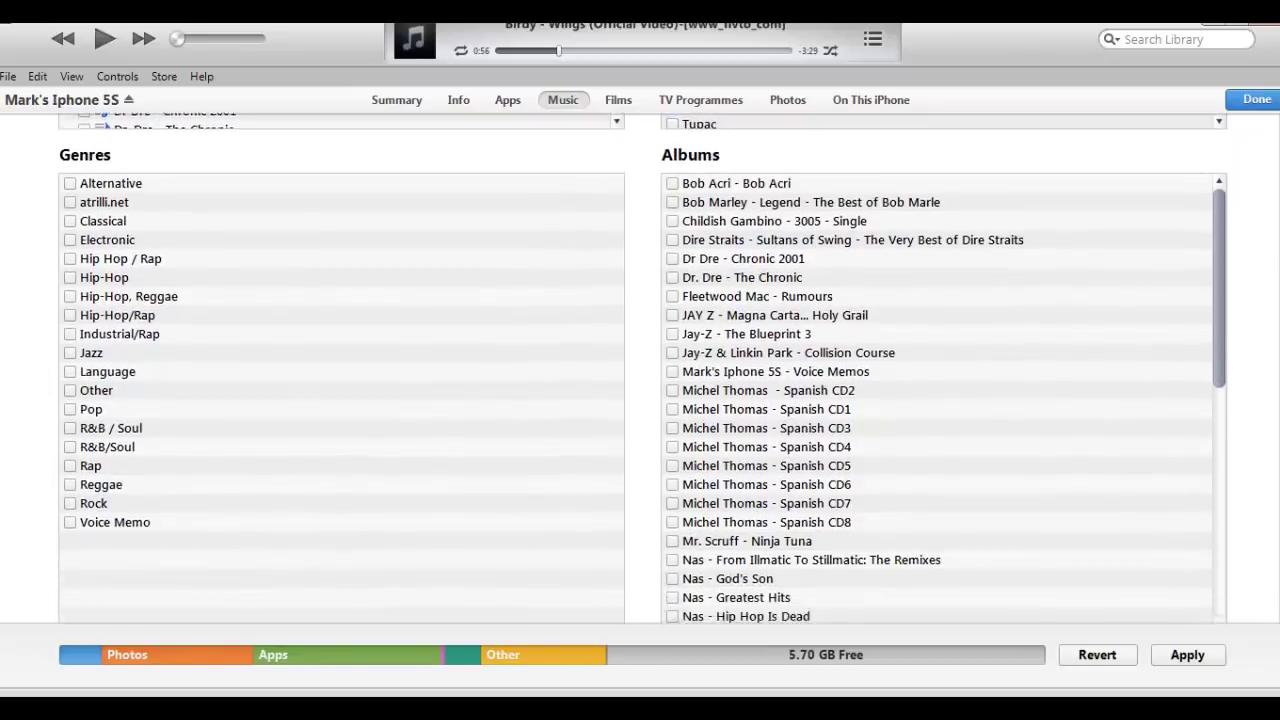
scroll(643, 368, "down", 1)
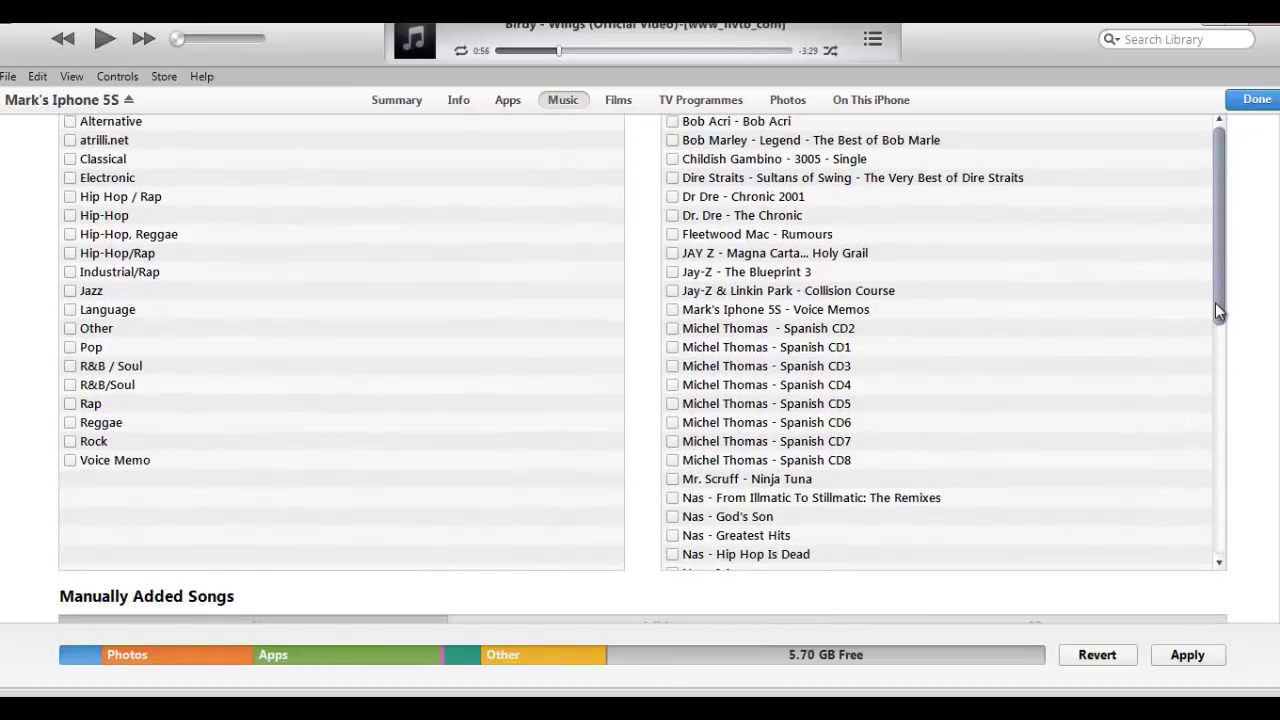
left_click_drag(1216, 304, 1250, 516)
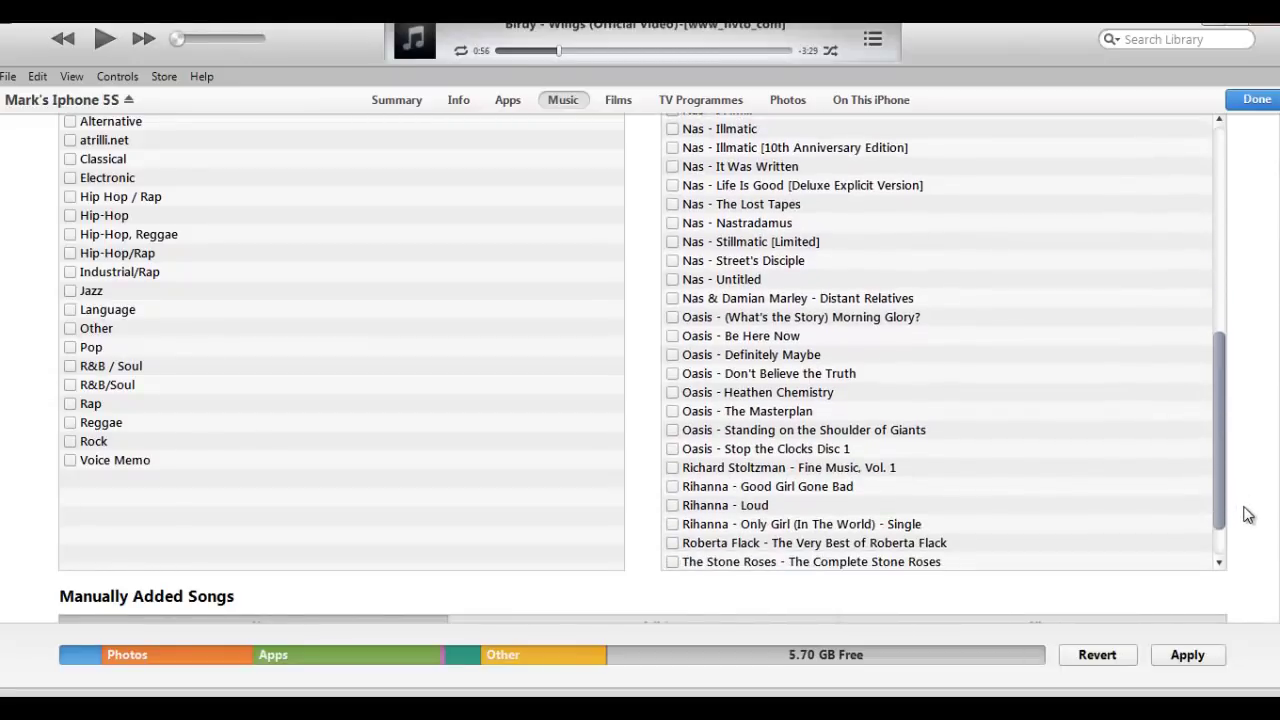
left_click(673, 486, "ctrl")
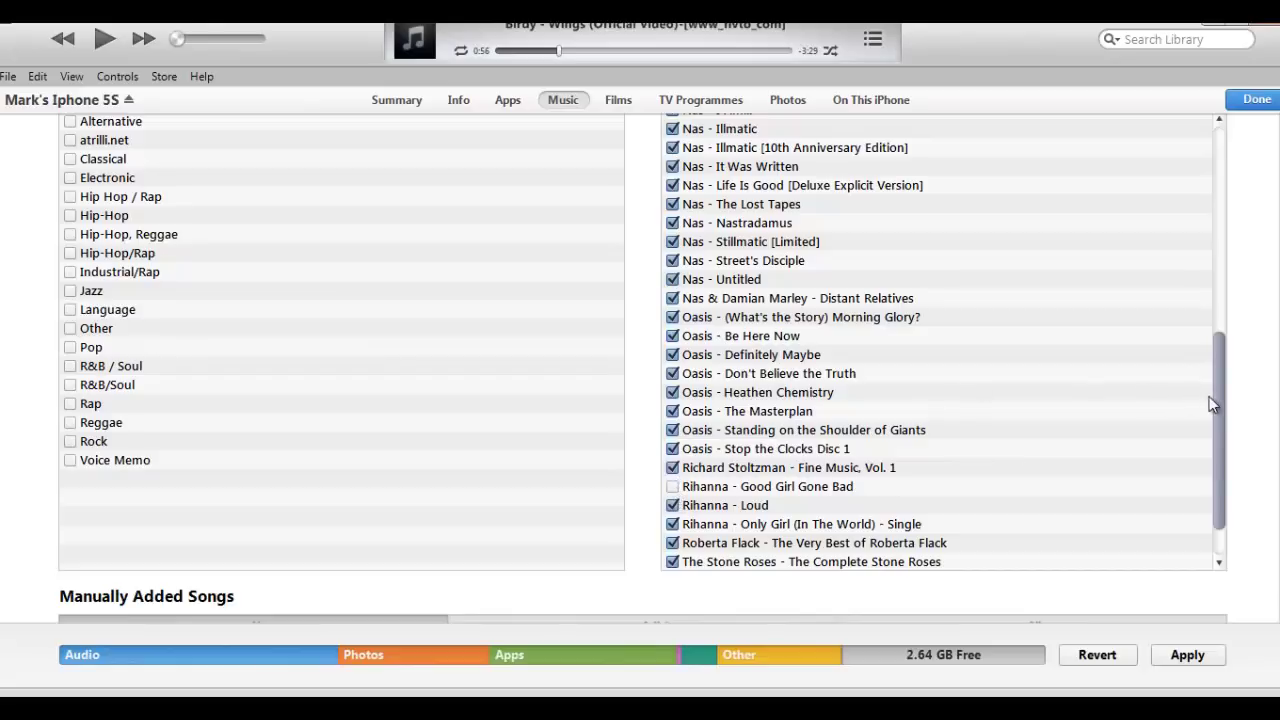
left_click_drag(1216, 399, 1183, 232)
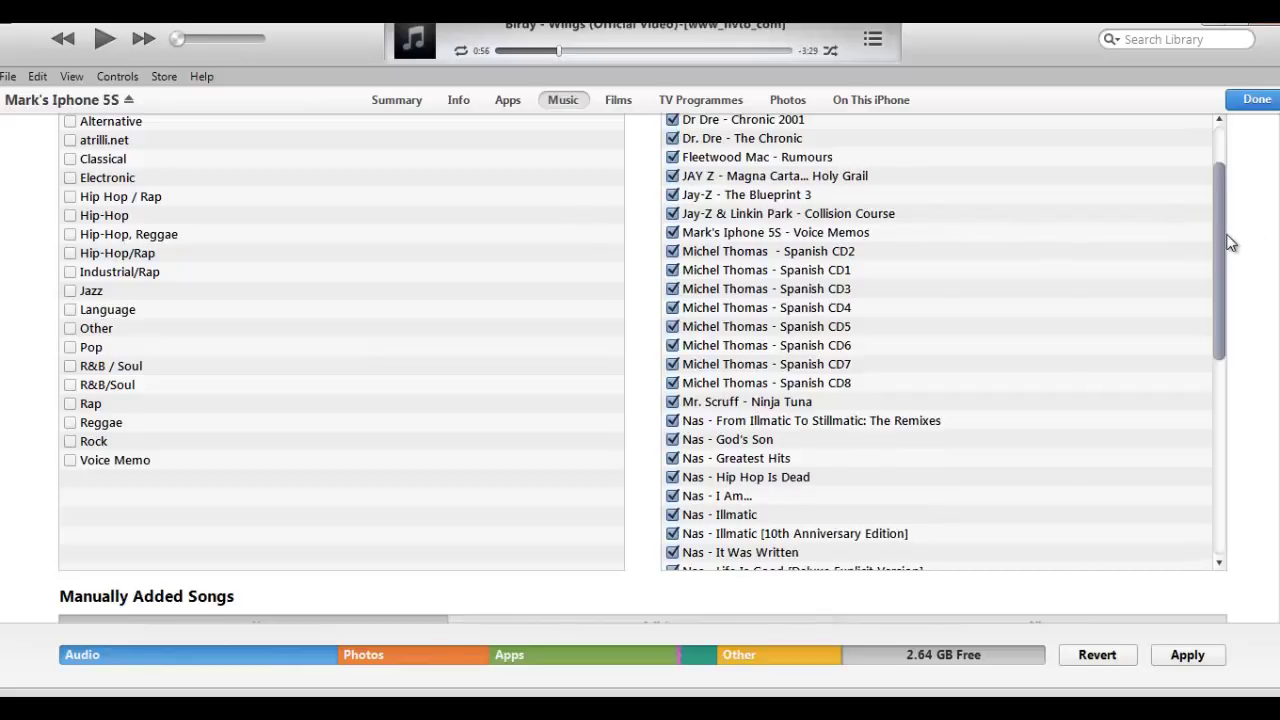
left_click_drag(1218, 185, 1218, 138)
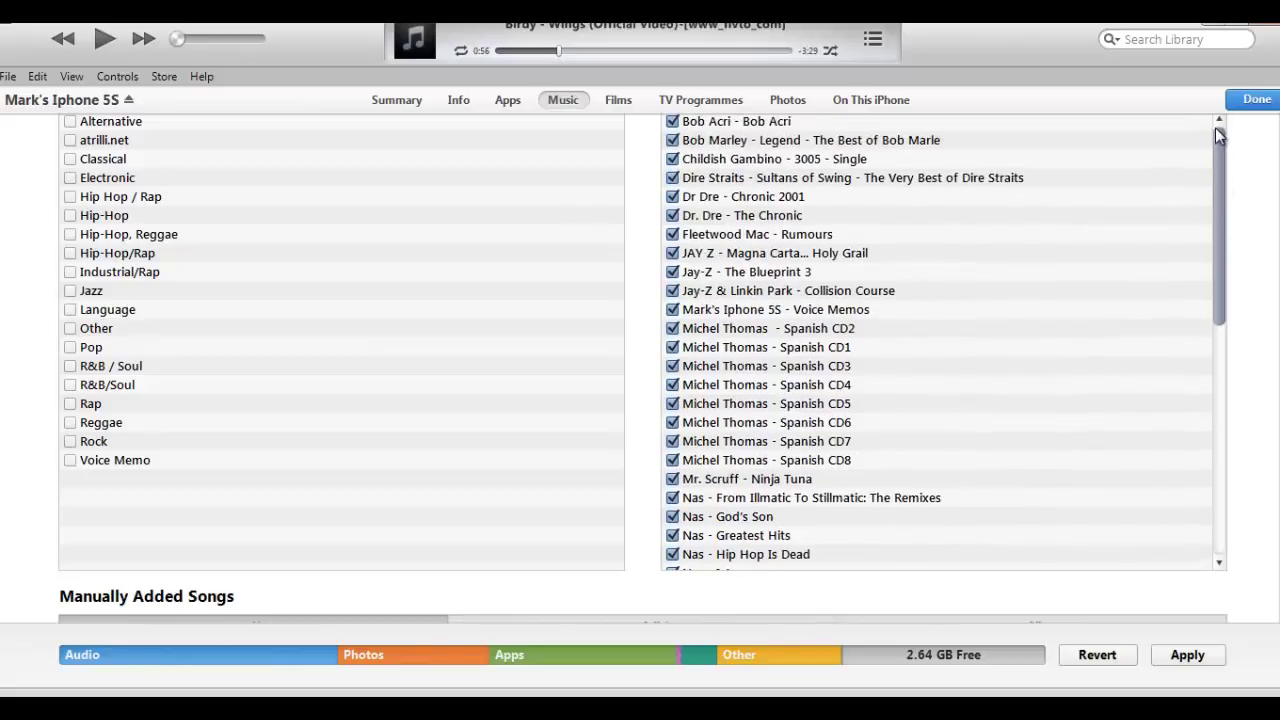
left_click(672, 140)
left_click(672, 554, "ctrl")
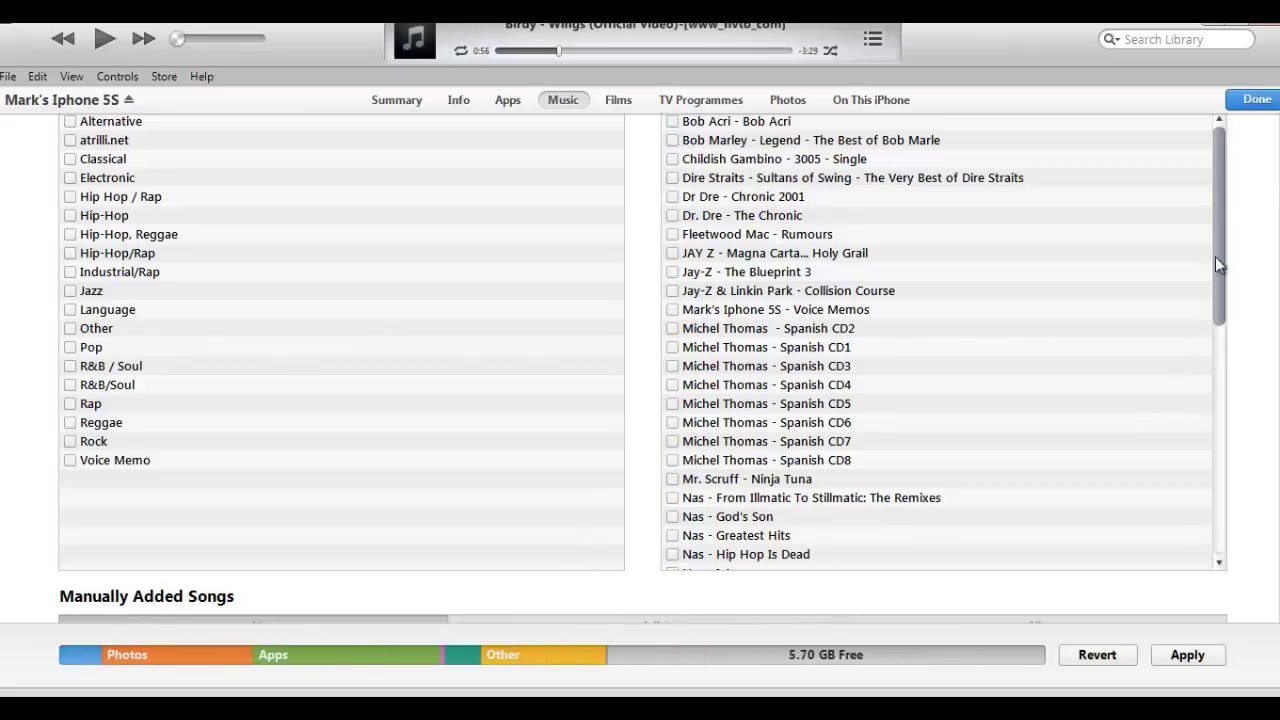
Step: Tick and then untick the Hip-Hop, Reggae genre
scroll(1270, 240, "up", 5)
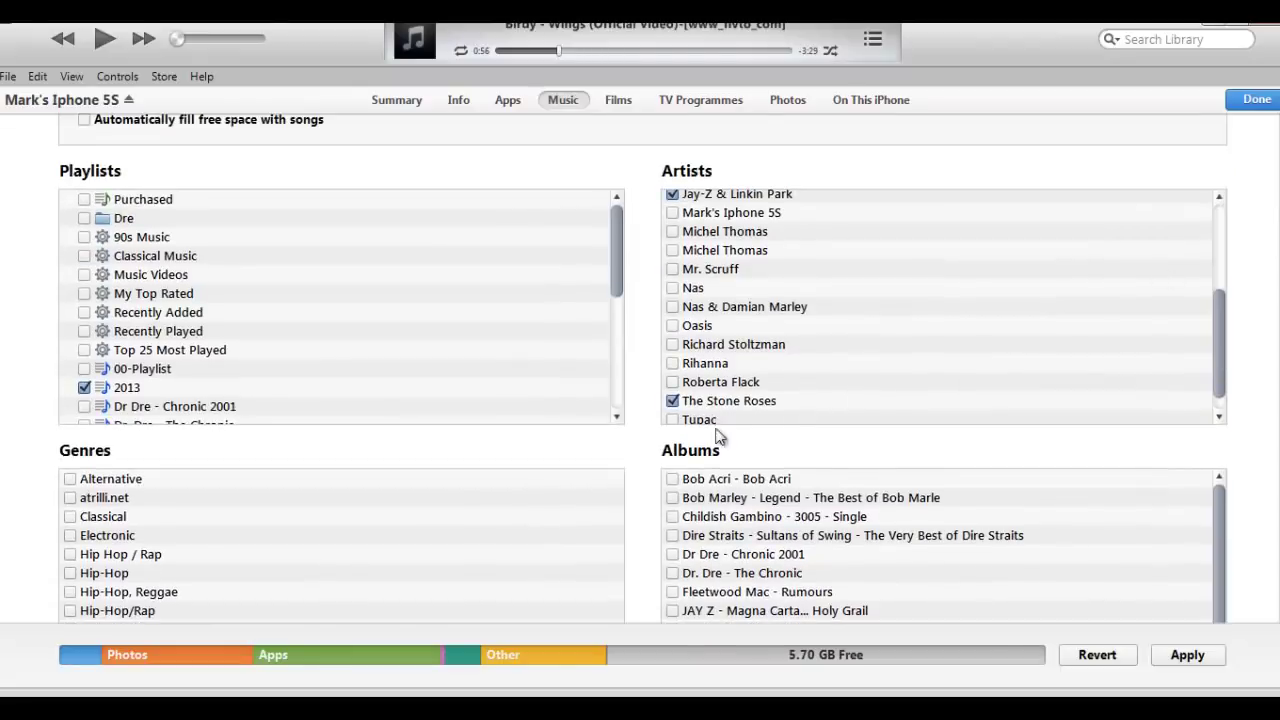
scroll(1121, 461, "down", 3)
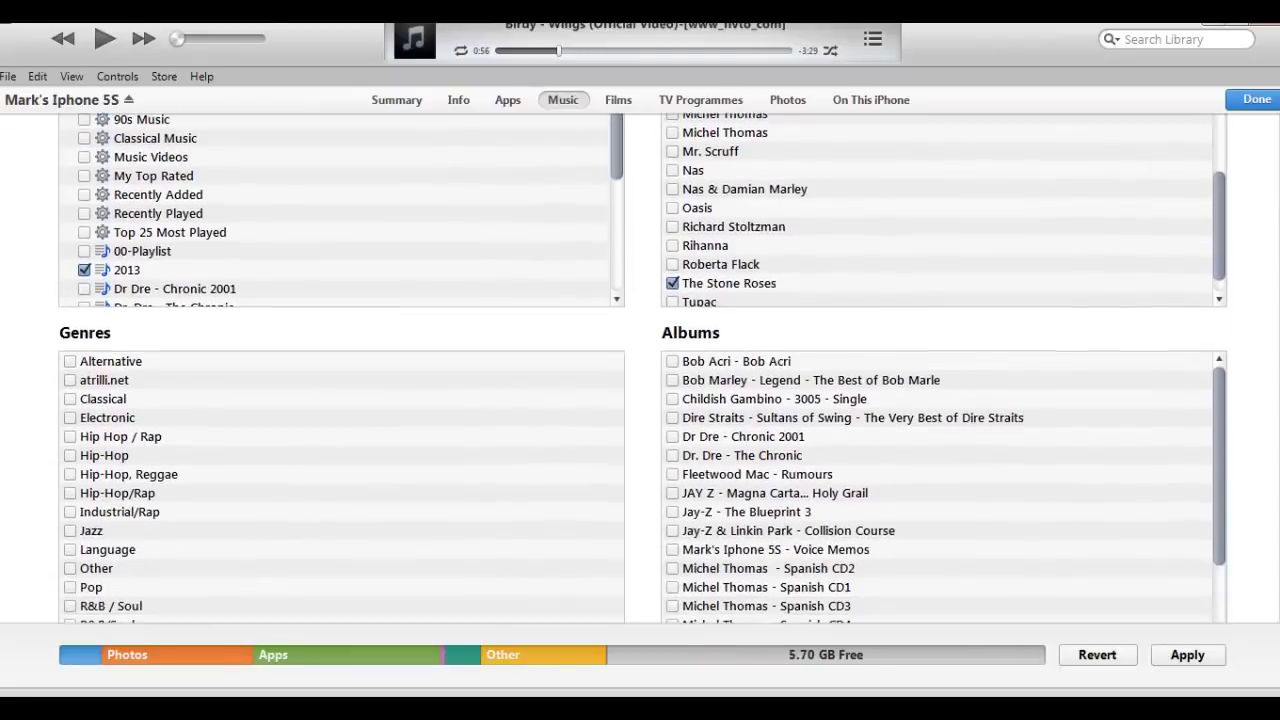
left_click(375, 457)
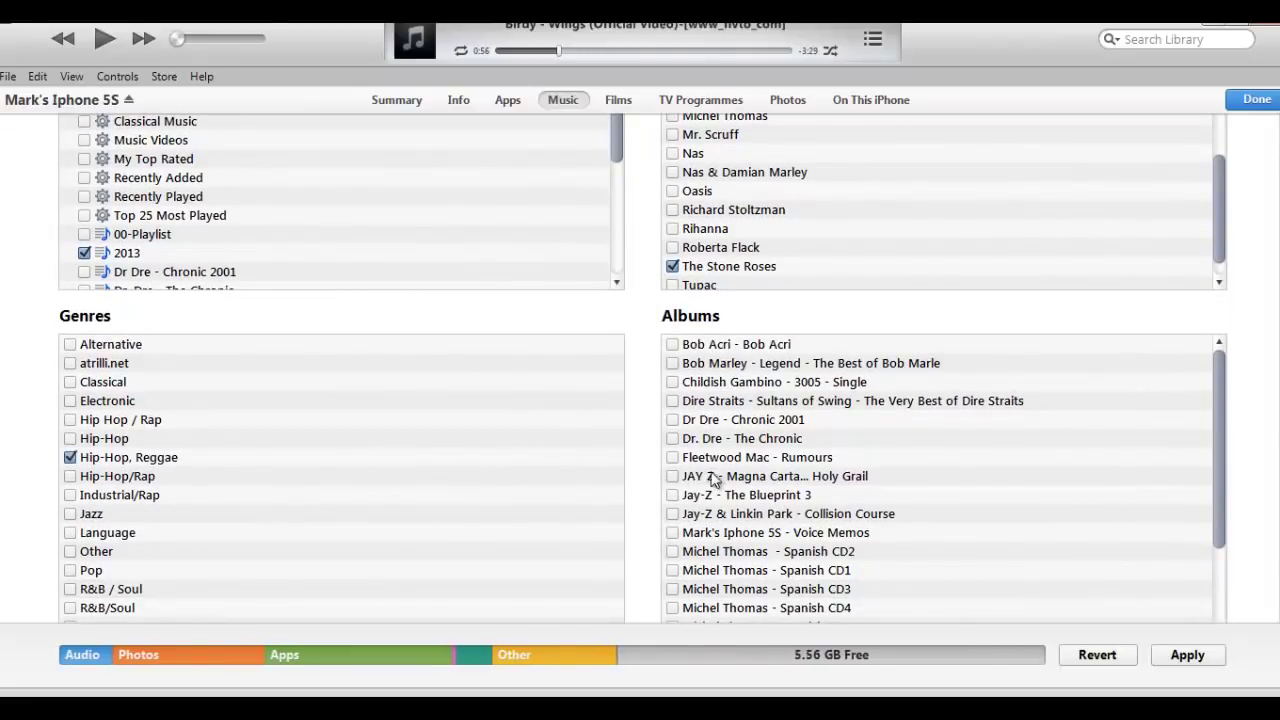
left_click(150, 460)
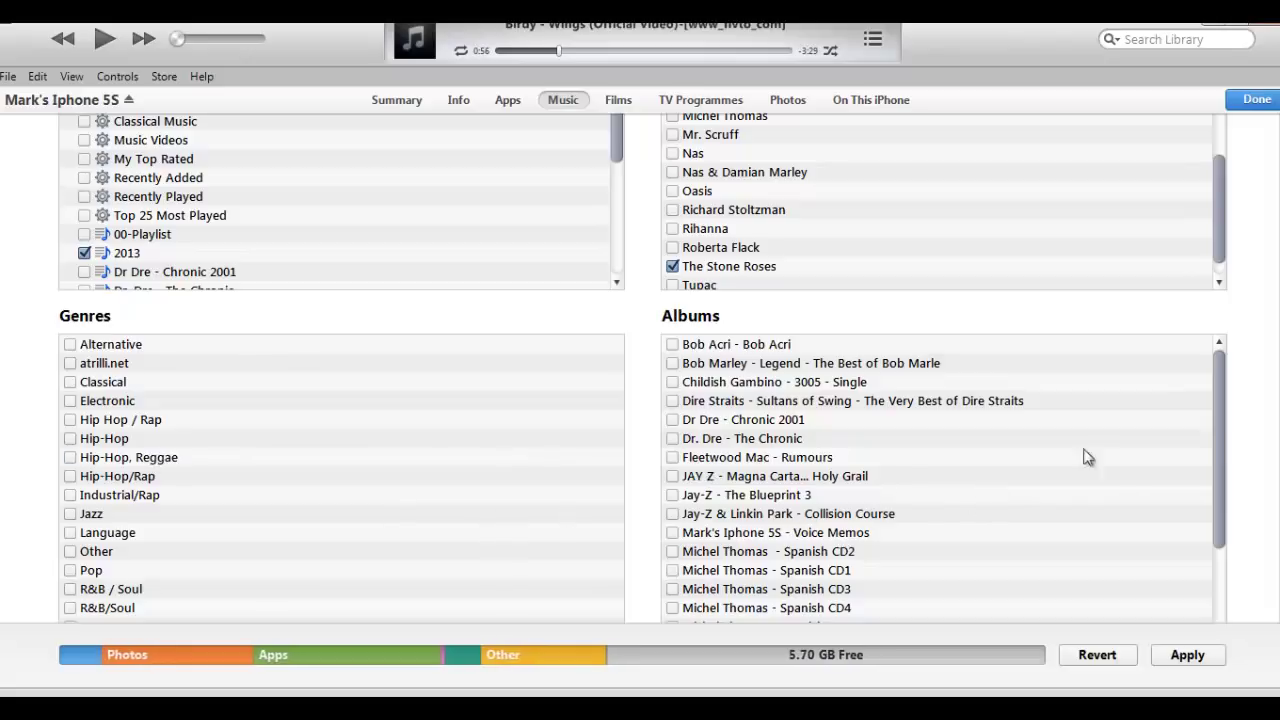
Step: Tick Rihanna's Good Girl Gone Bad album and apply the settings to start syncing
left_click_drag(1216, 446, 1211, 614)
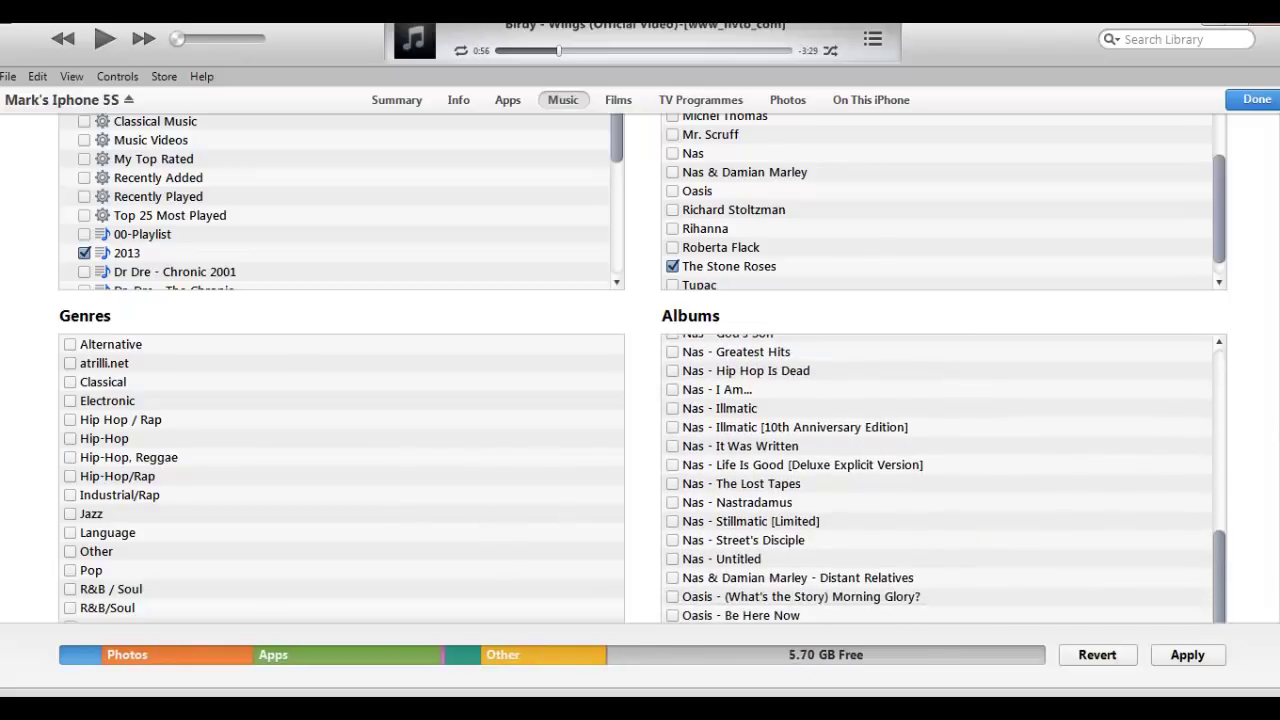
scroll(830, 445, "down", 5)
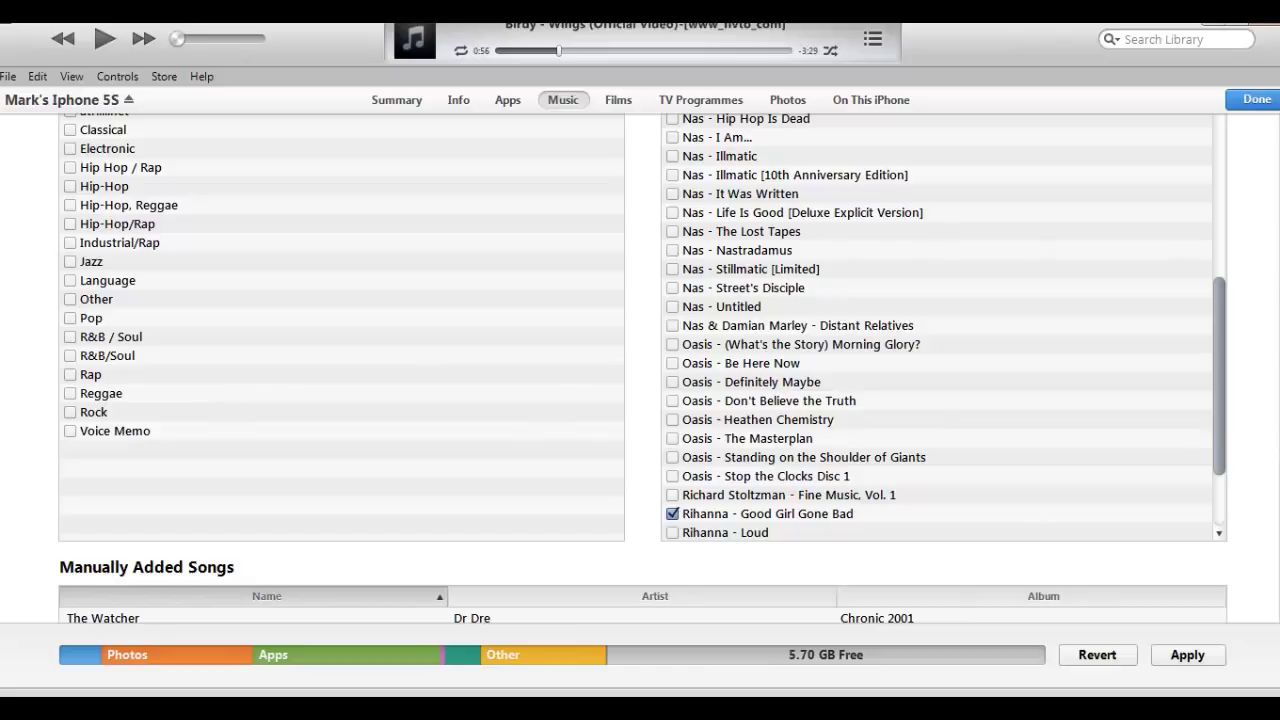
scroll(1278, 199, "up", 9)
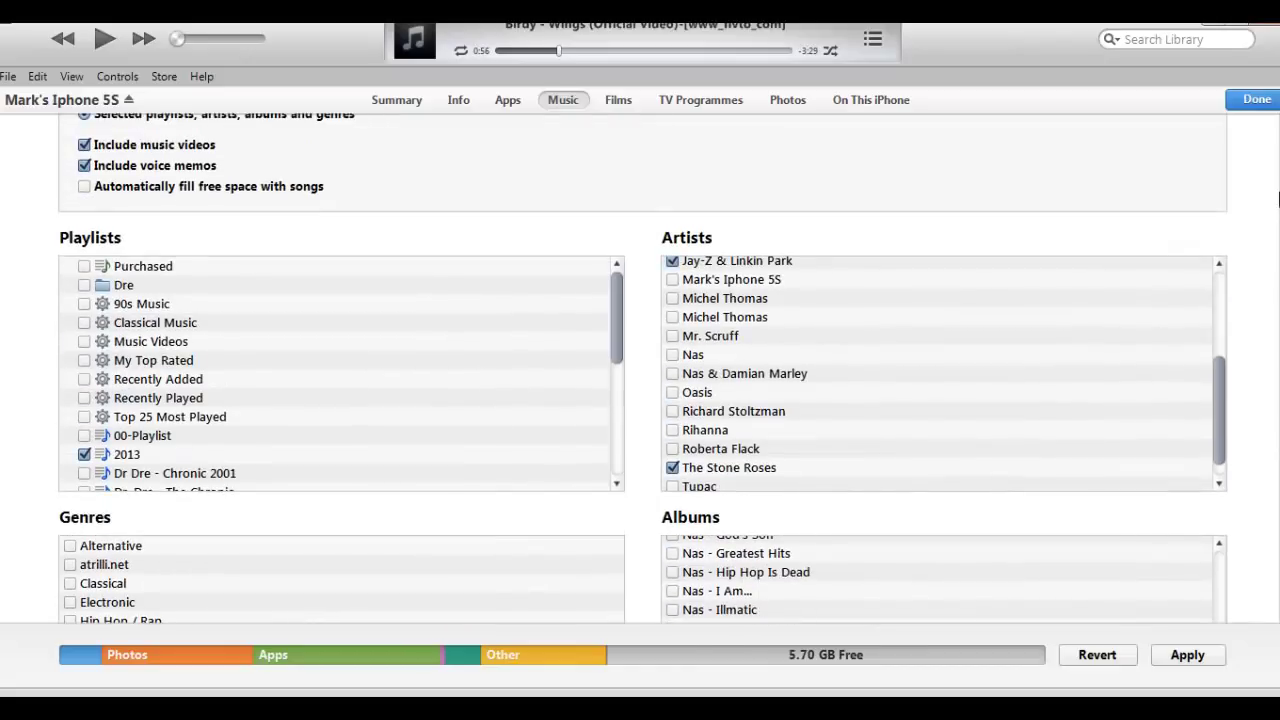
scroll(1278, 199, "down", 10)
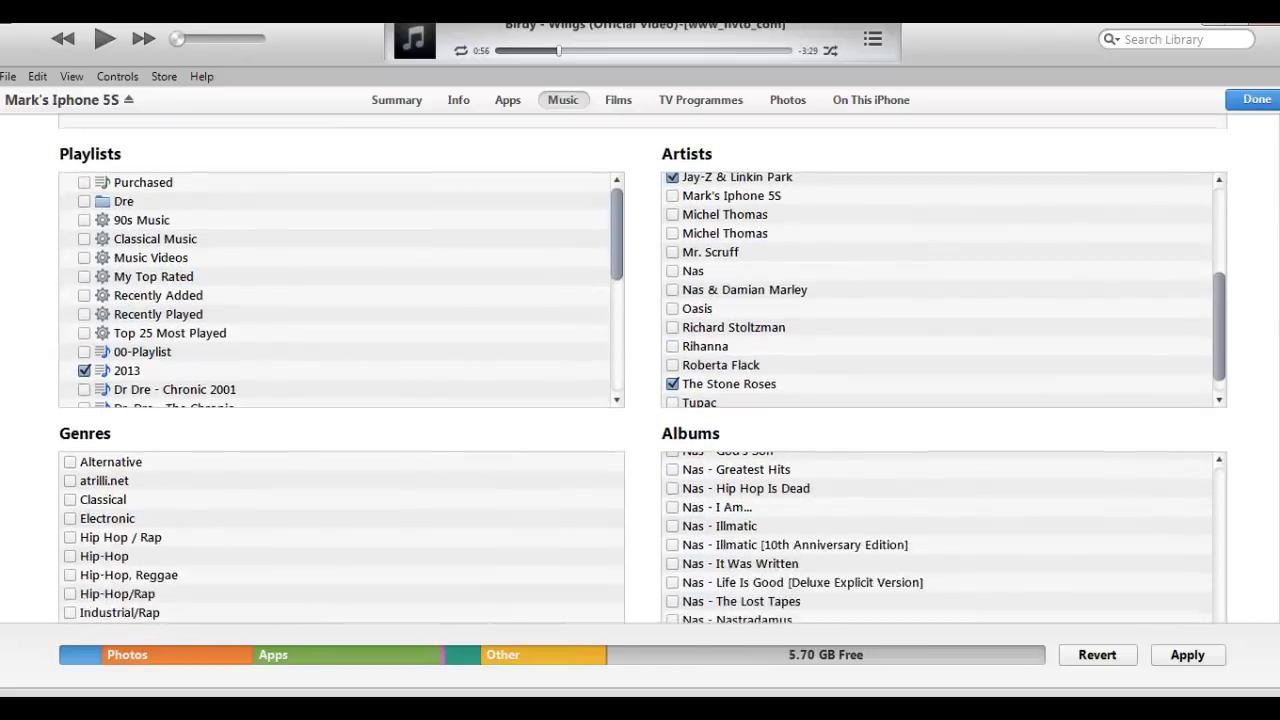
left_click(1183, 655)
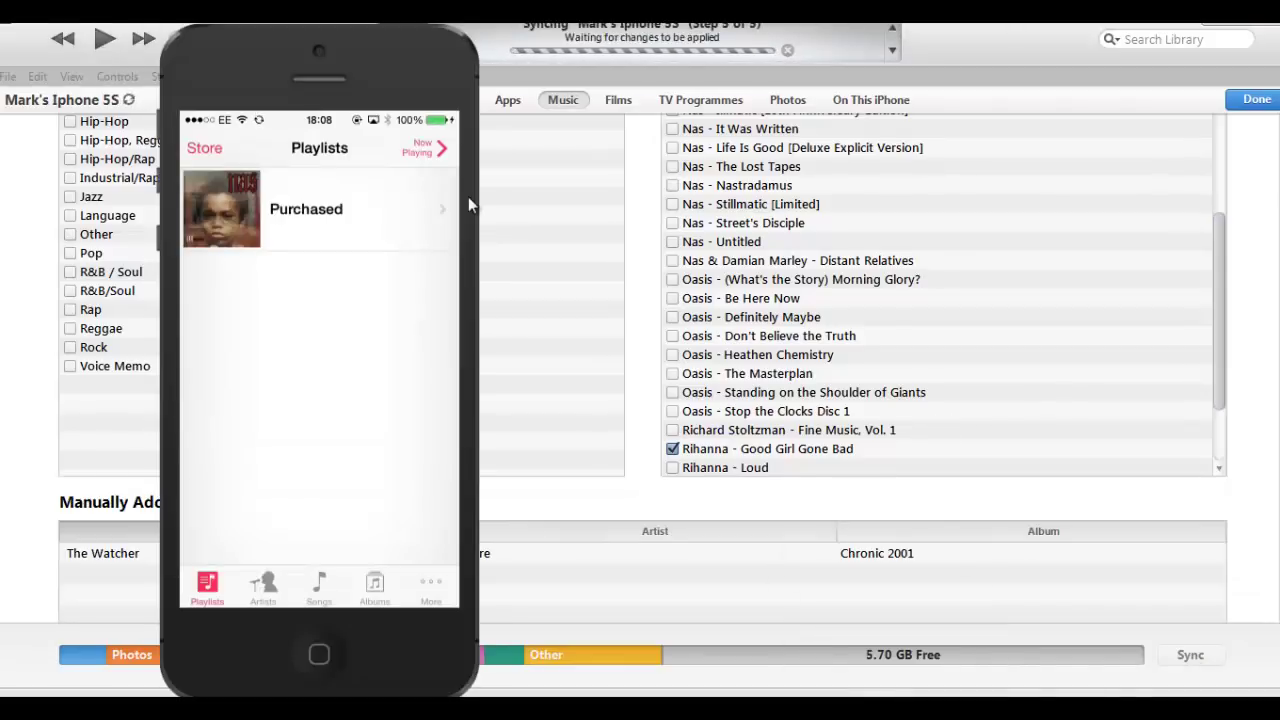
Step: Open the synced 2013 playlist on the mirrored iPhone, scroll through it, then view Artists
left_click(661, 43)
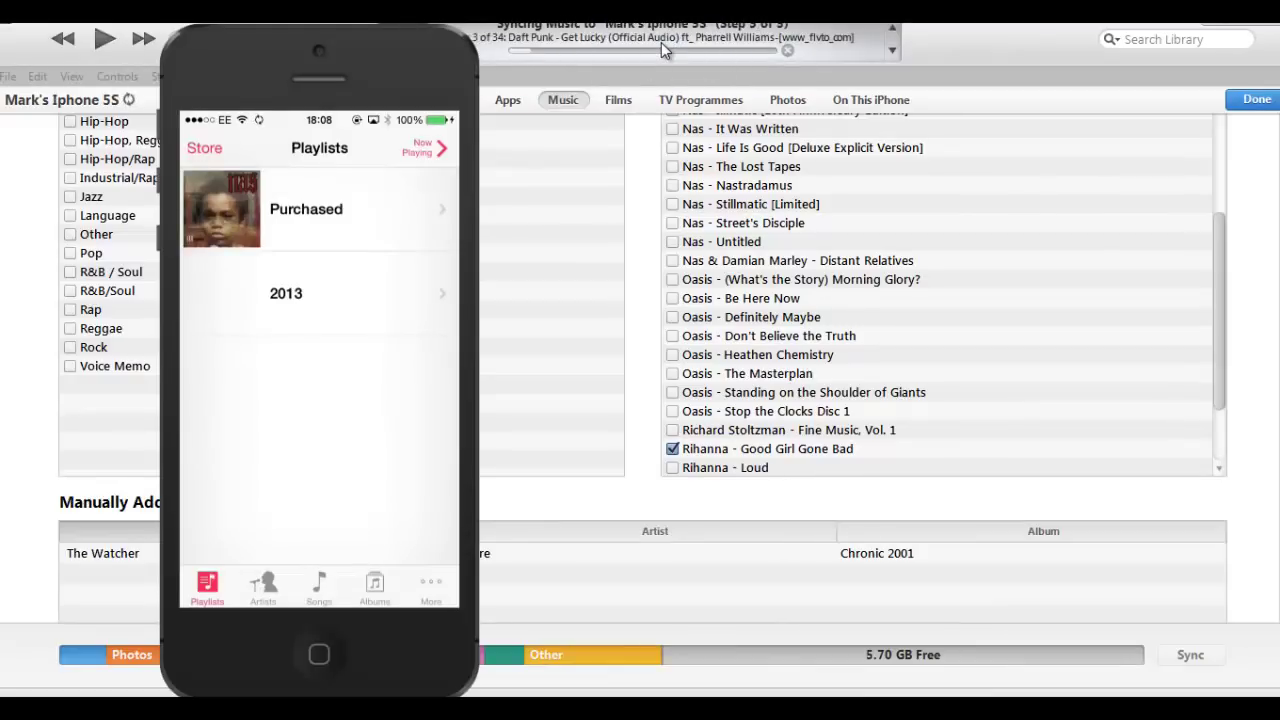
left_click(324, 290)
scroll(324, 288, "down", 1)
scroll(324, 288, "down", 5)
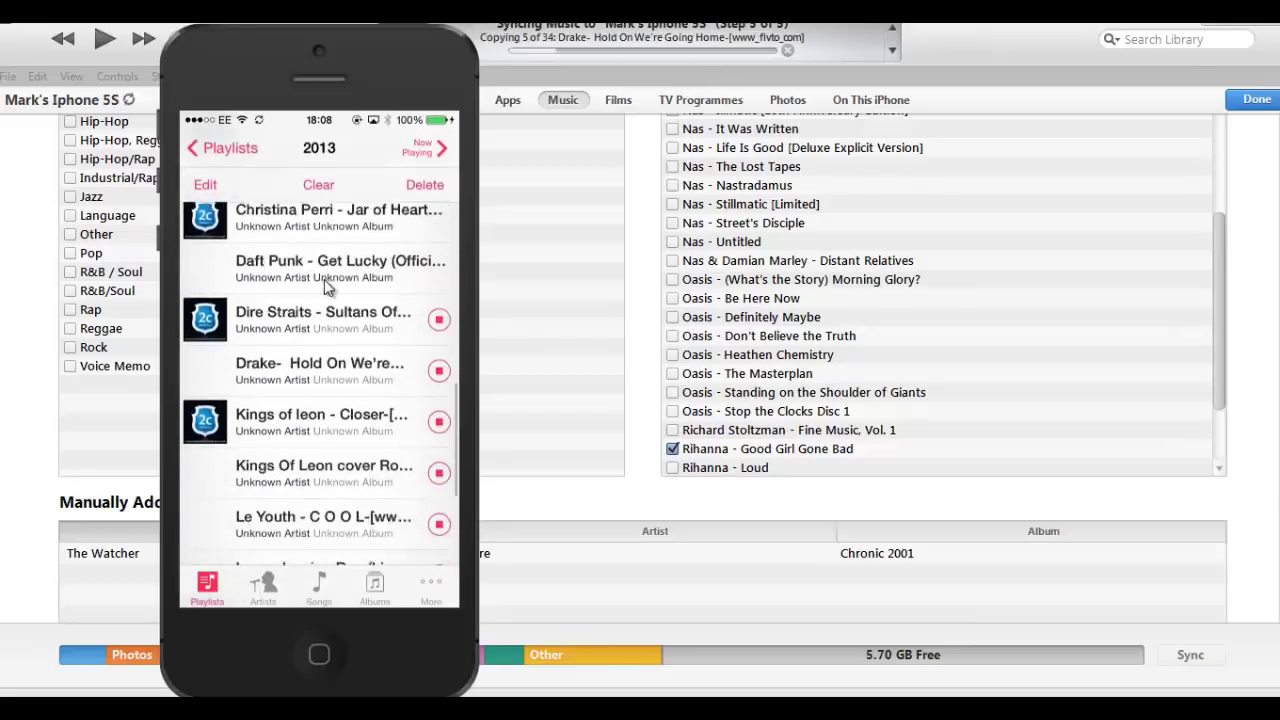
scroll(324, 284, "up", 10)
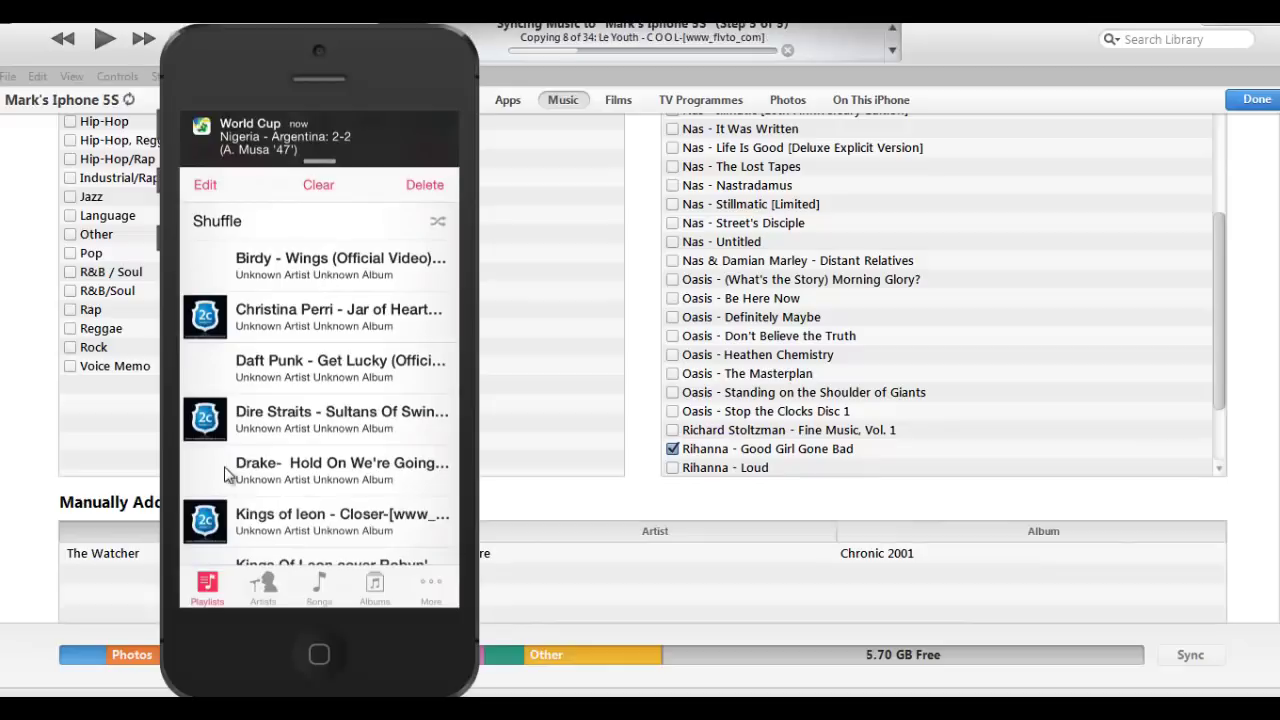
left_click(268, 583)
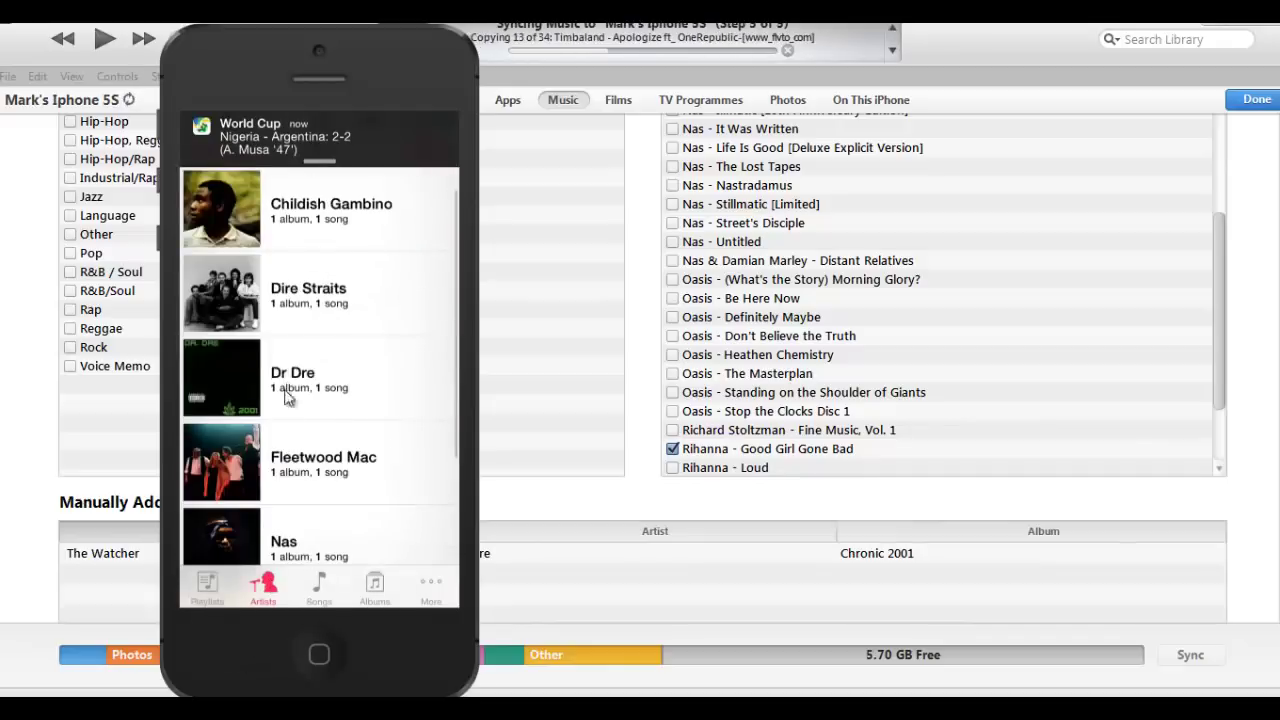
Step: Browse the phone's Songs, Albums and 2013 playlist, finish on Artists, and move the mirror right
left_click(318, 603)
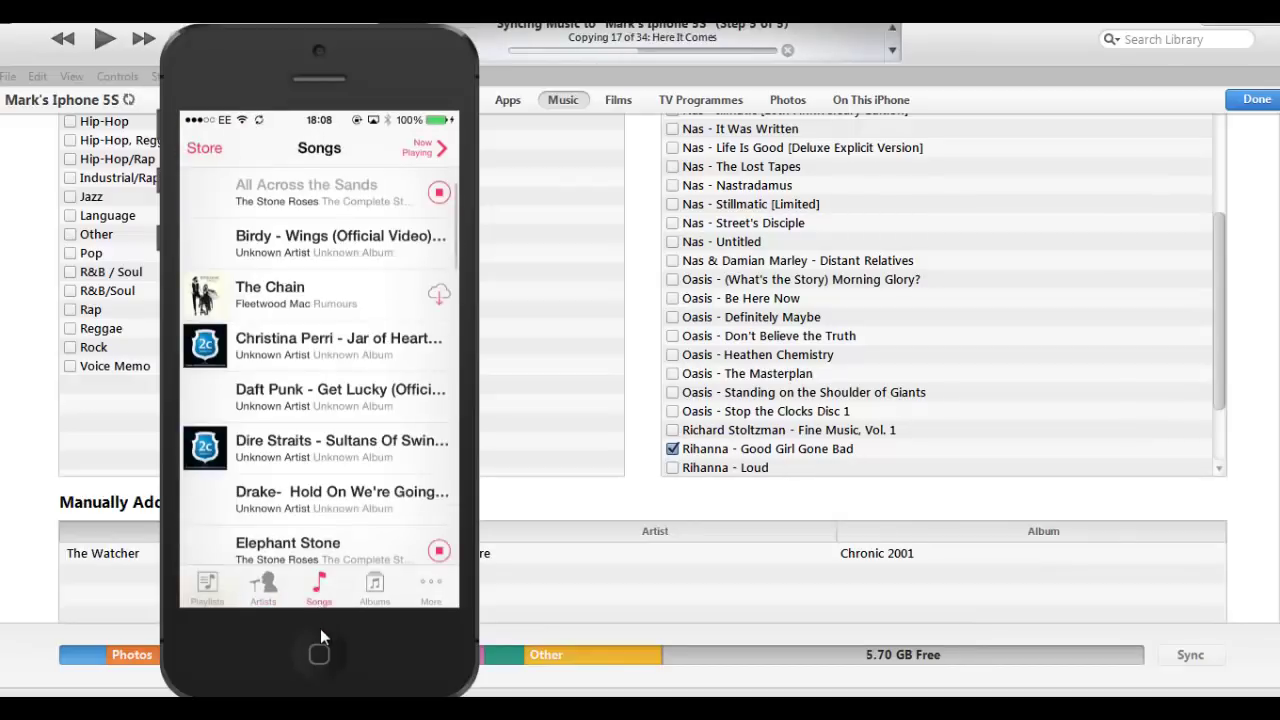
left_click(374, 590)
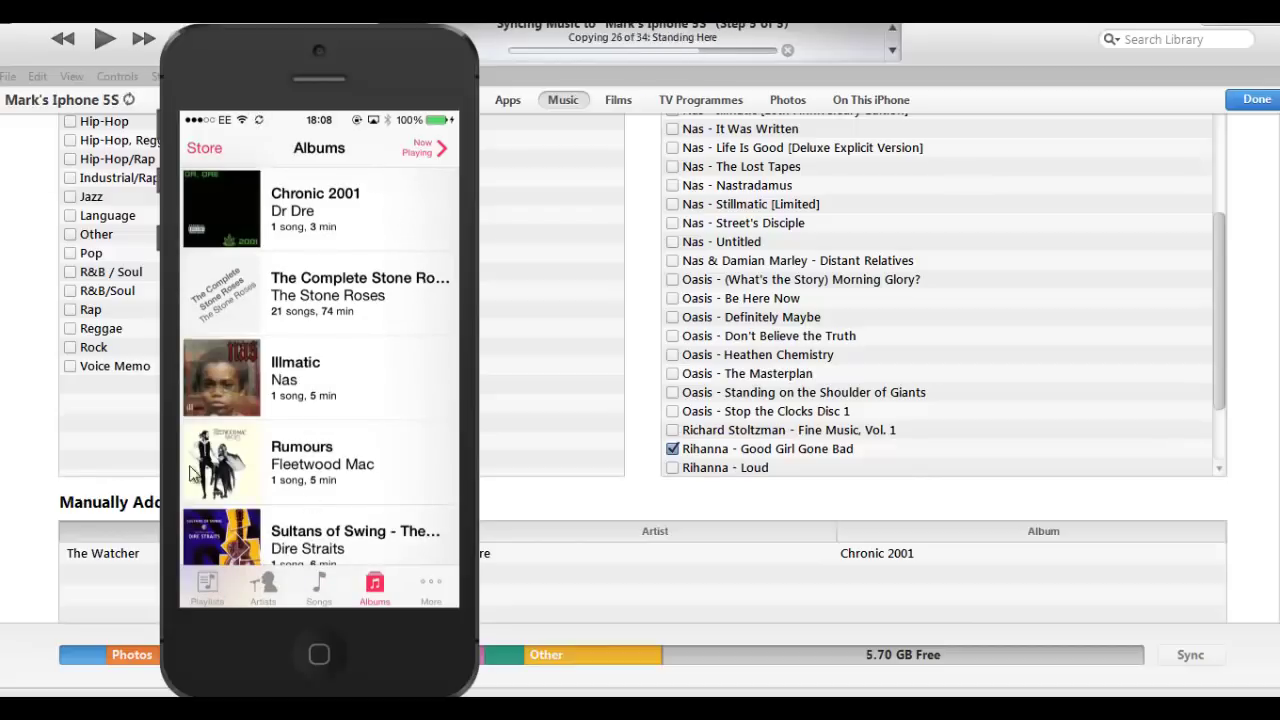
left_click(209, 587)
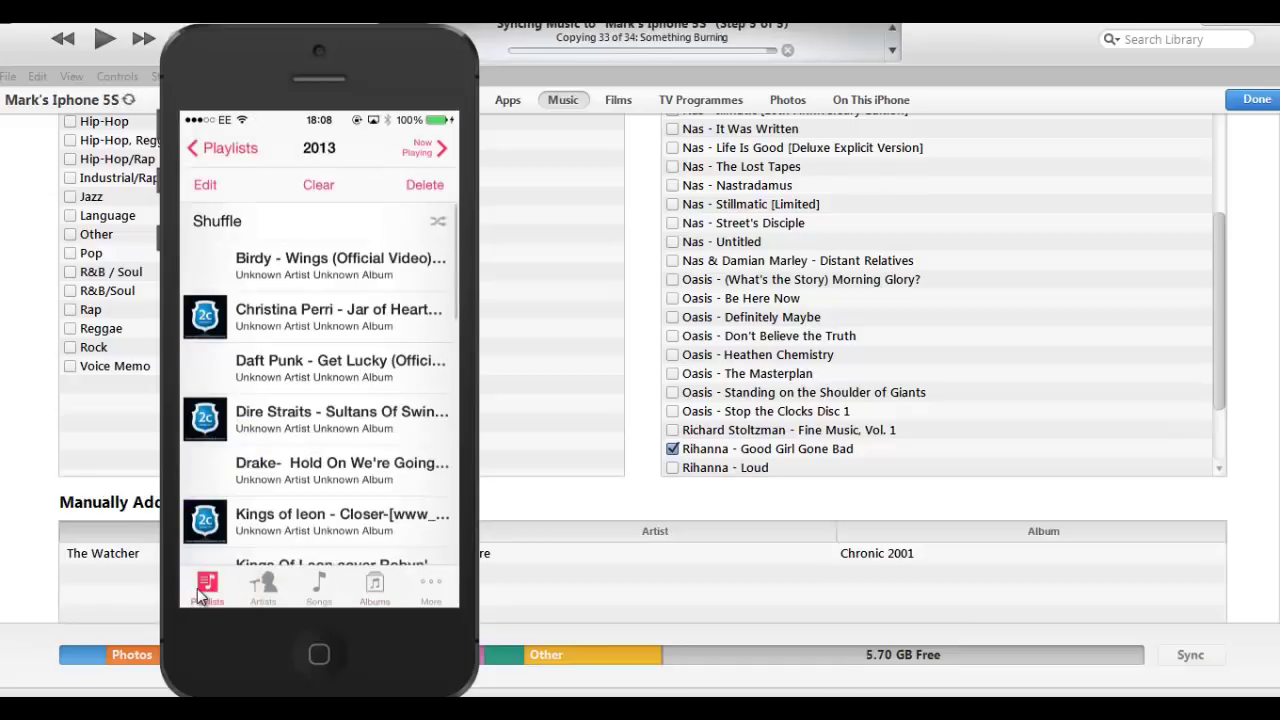
left_click(268, 590)
left_click_drag(384, 79, 1074, 105)
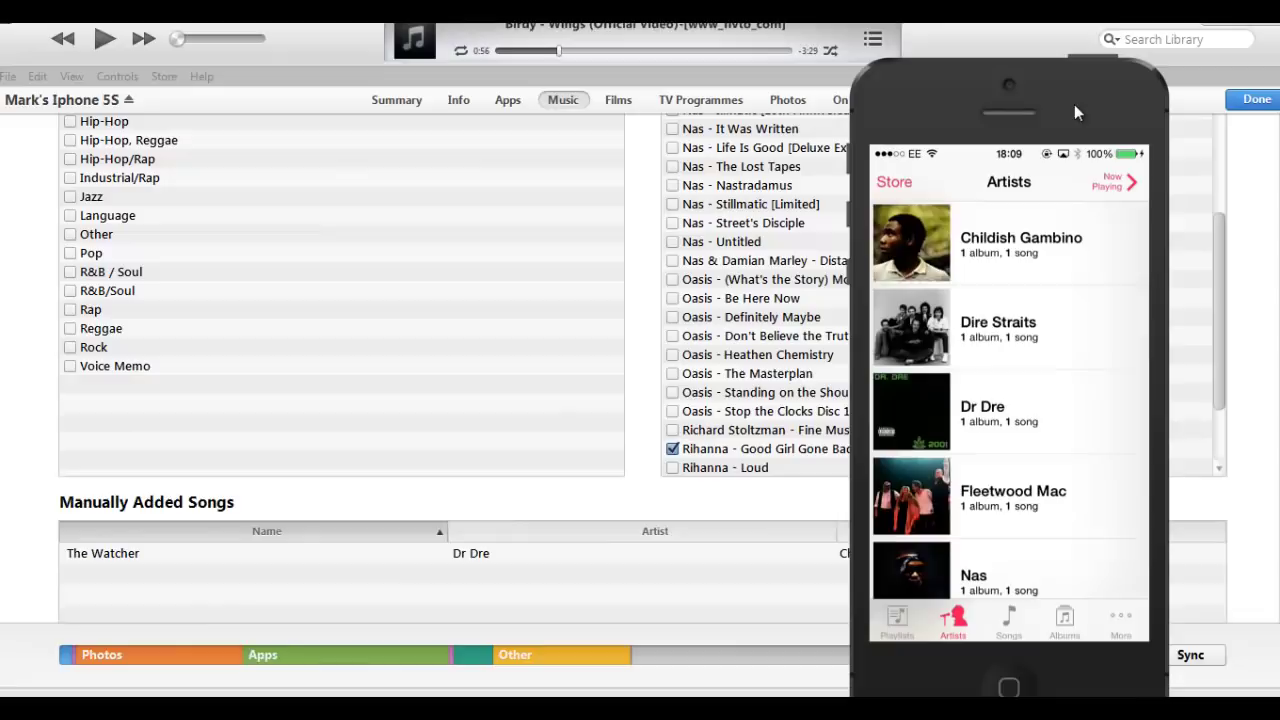